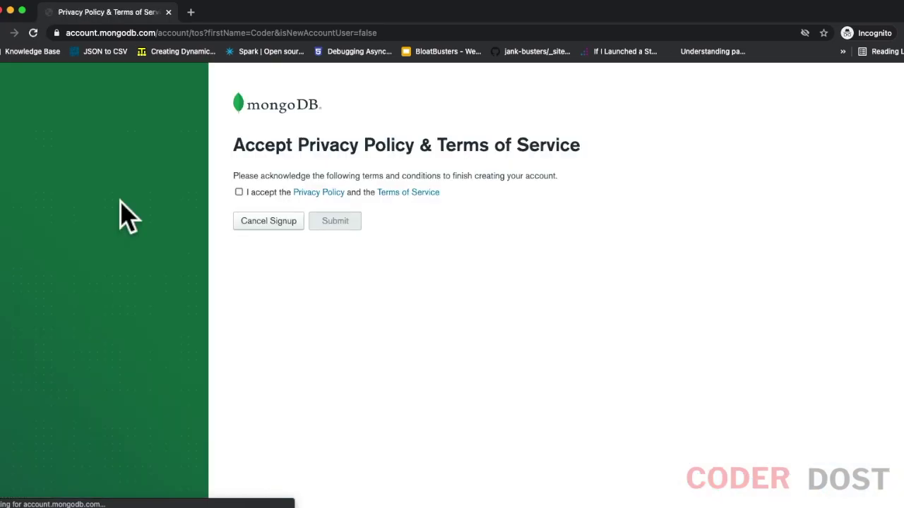
# Step: Accept the Privacy Policy and Terms of Service and submit to complete sign-up
pyautogui.click(238, 192)
pyautogui.click(334, 221)
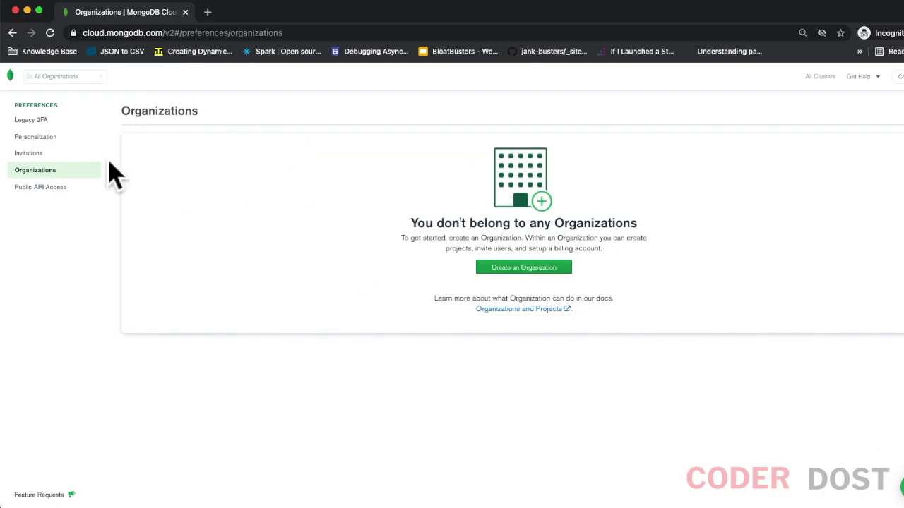
# Step: Create an organization named CoderDost that uses the MongoDB Atlas service
pyautogui.click(523, 267)
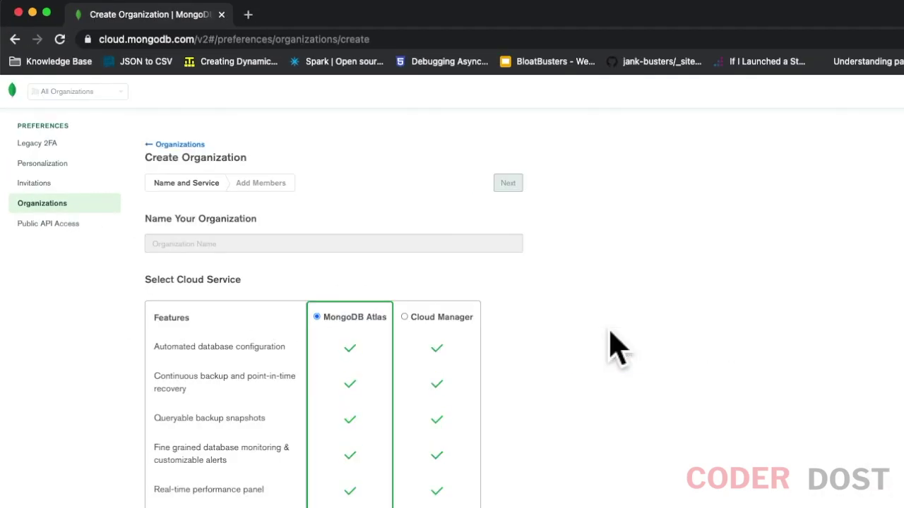
pyautogui.click(187, 246)
pyautogui.write('CoderDost')
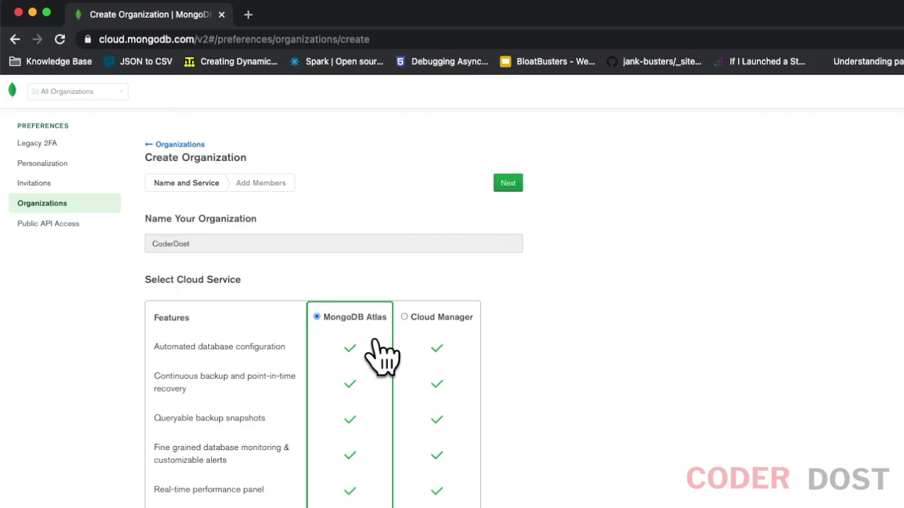
pyautogui.scroll(-5, 278, 355)
pyautogui.scroll(5, 282, 363)
pyautogui.scroll(-5, 283, 298)
pyautogui.scroll(5, 282, 299)
pyautogui.click(508, 184)
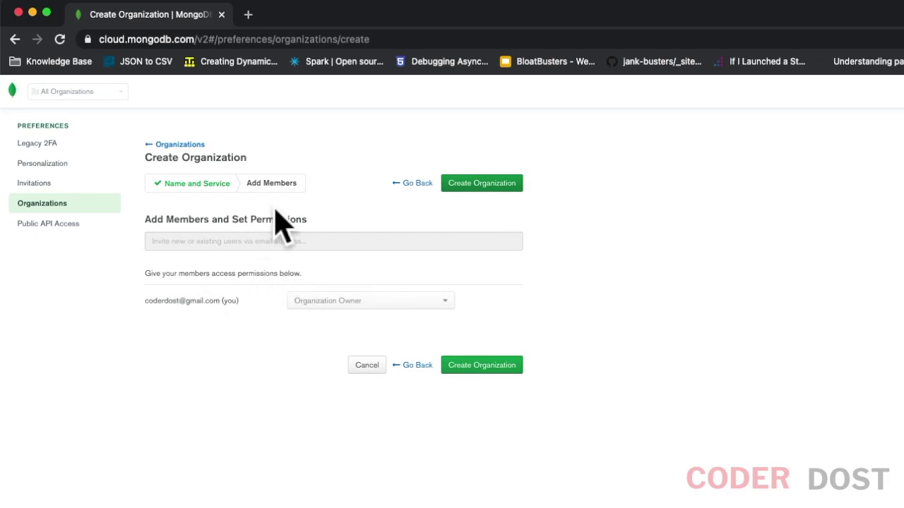
pyautogui.click(503, 185)
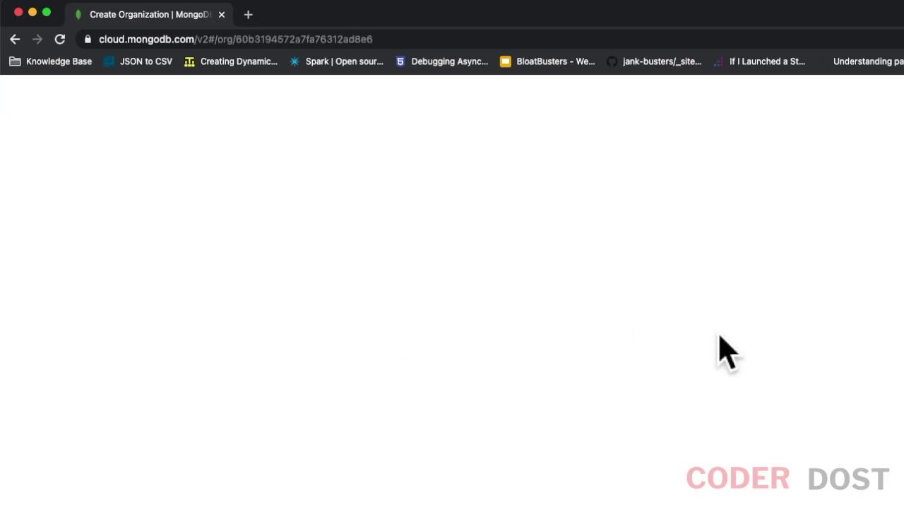
pyautogui.press('super+minus')
pyautogui.press('super+plus')
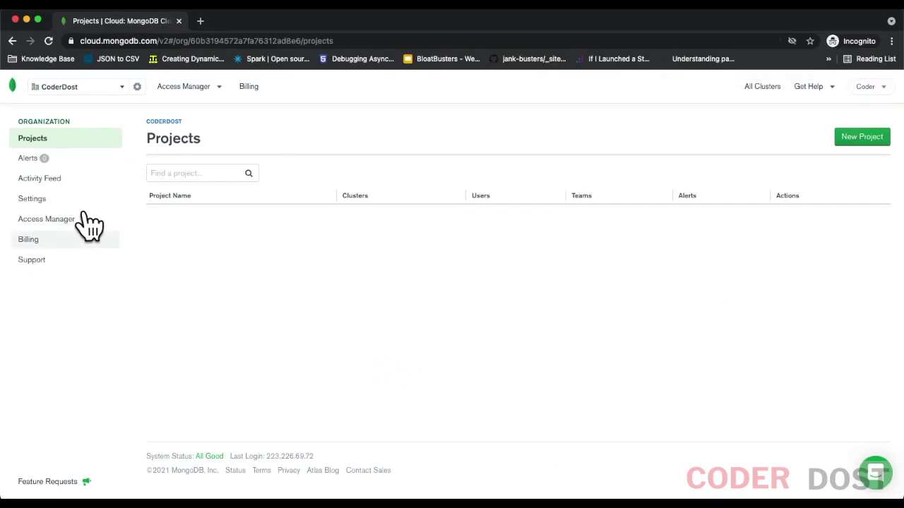
# Step: Create a new project named MongoAtlasDemo in the CoderDost organization
pyautogui.click(873, 143)
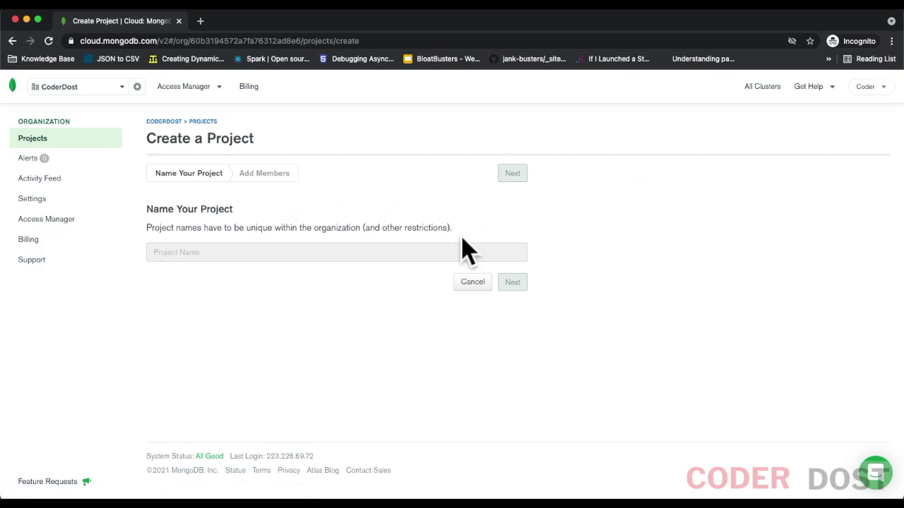
pyautogui.click(241, 259)
pyautogui.write('MongoAtlasDemo')
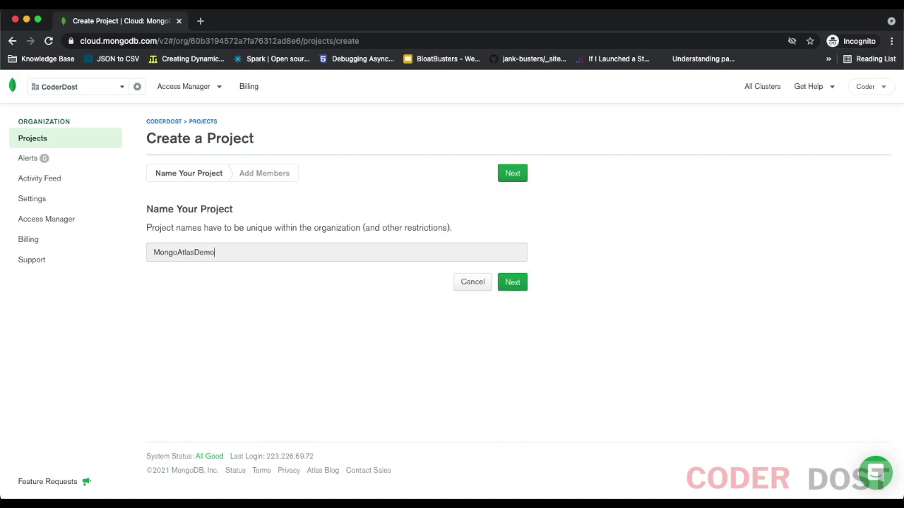
pyautogui.click(521, 285)
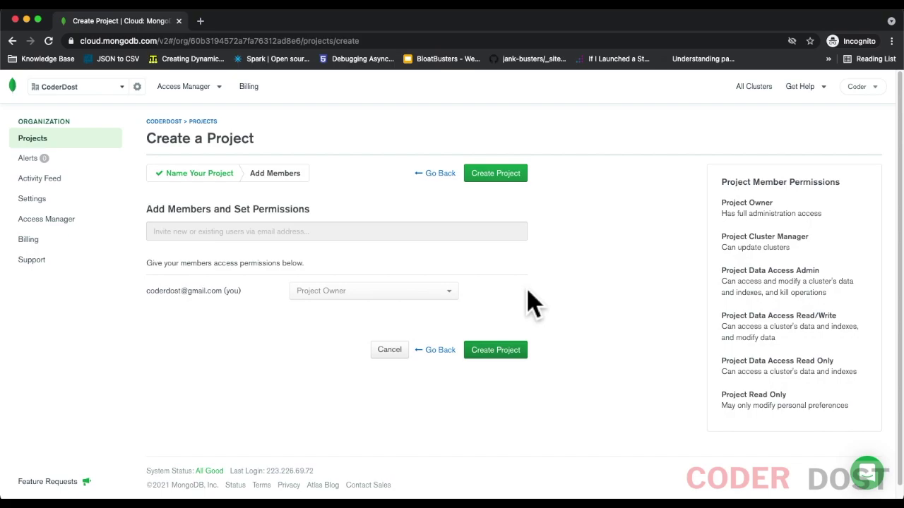
pyautogui.click(488, 175)
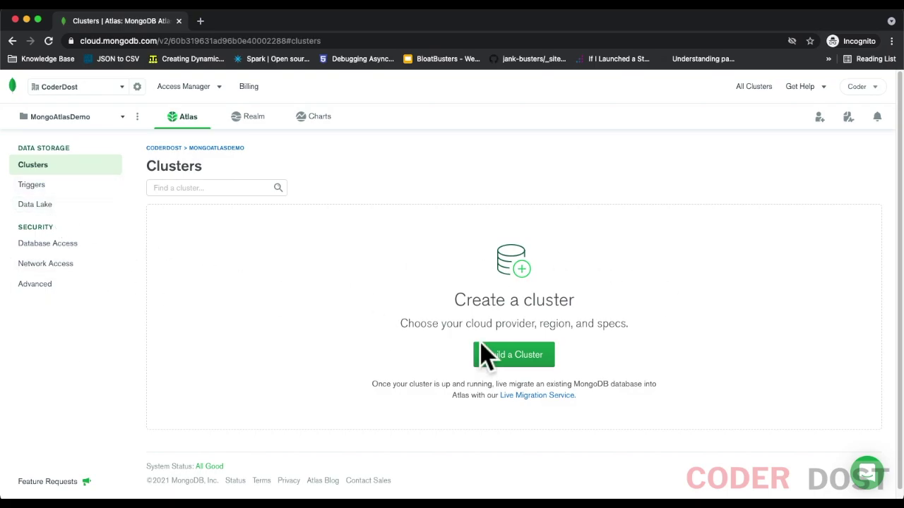
# Step: Build a free shared M0 cluster with default AWS N. Virginia settings and pass the reCAPTCHA
pyautogui.click(67, 249)
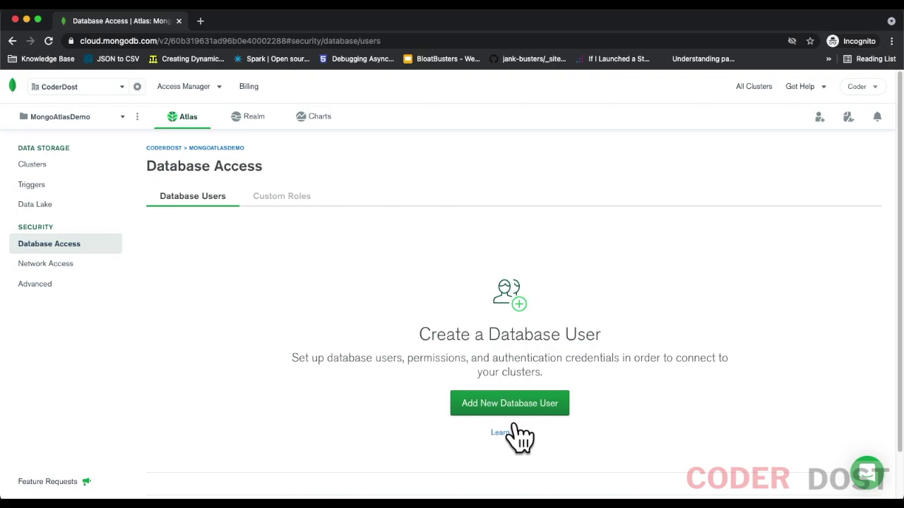
pyautogui.click(65, 171)
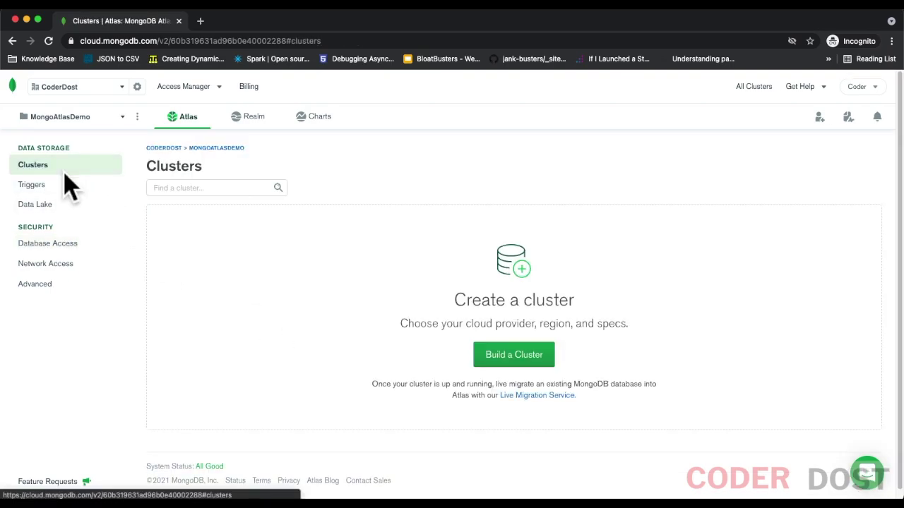
pyautogui.click(508, 359)
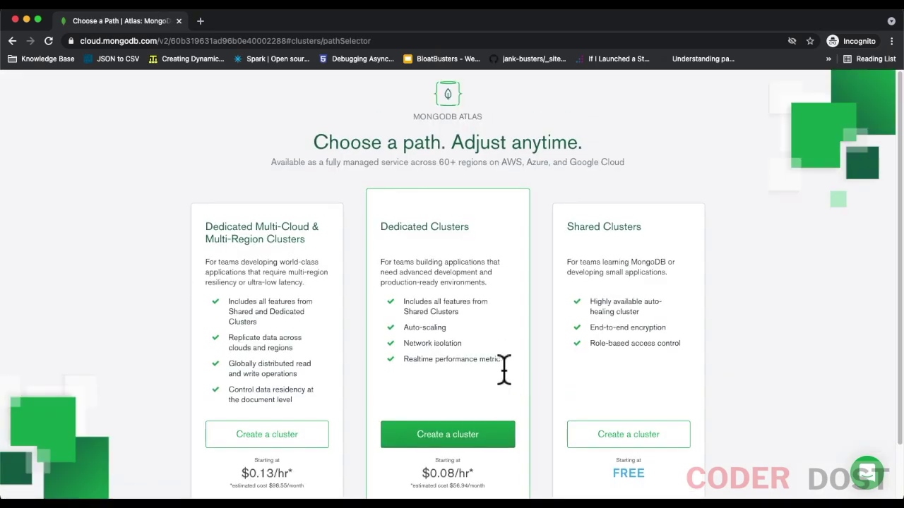
pyautogui.scroll(-1, 503, 369)
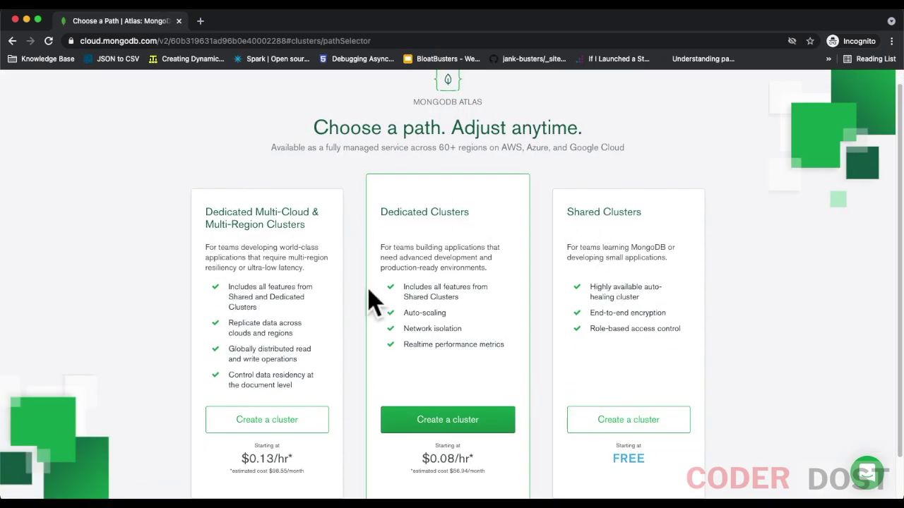
pyautogui.click(656, 423)
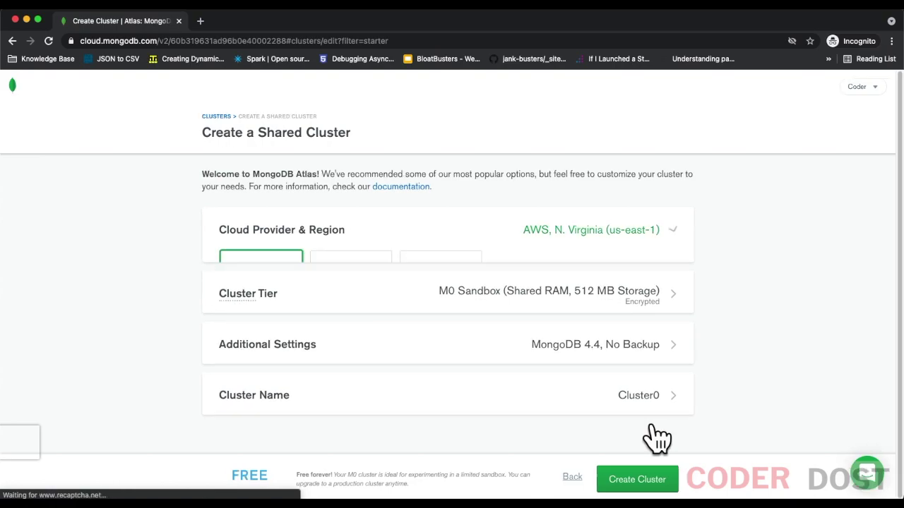
pyautogui.scroll(-3, 877, 317)
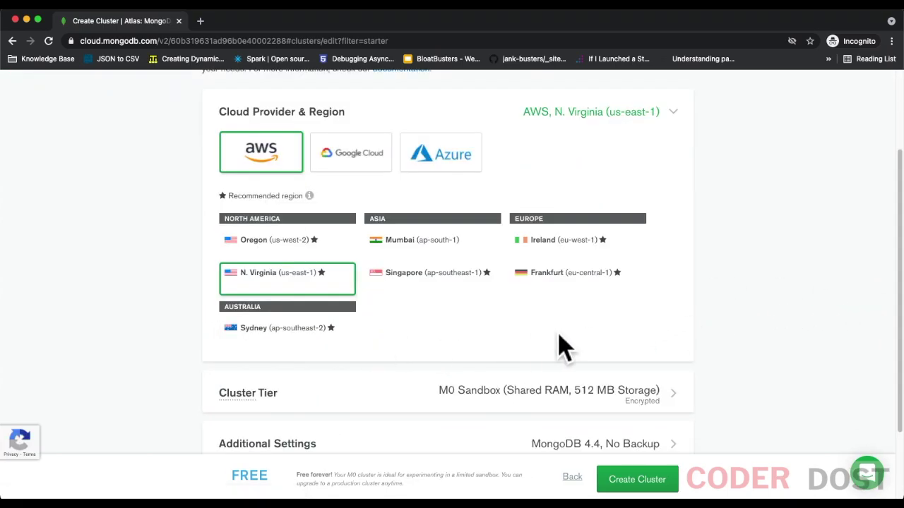
pyautogui.scroll(-2, 561, 347)
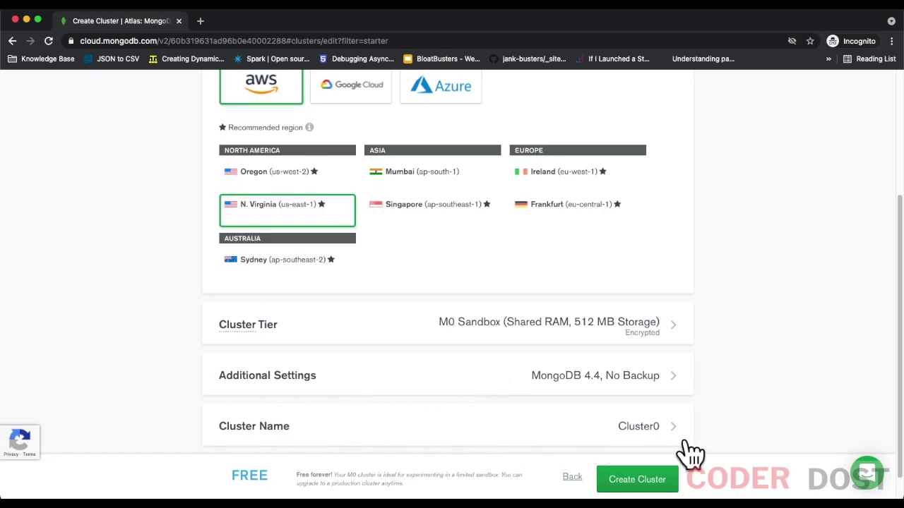
pyautogui.click(671, 488)
pyautogui.click(444, 311)
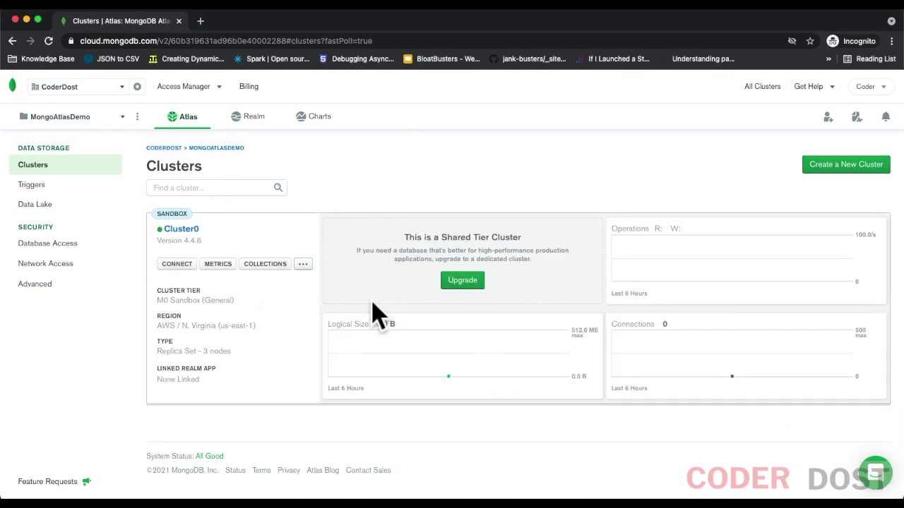
# Step: Add 0.0.0.0/0, described as 'all', to Cluster0's IP access list
pyautogui.click(192, 267)
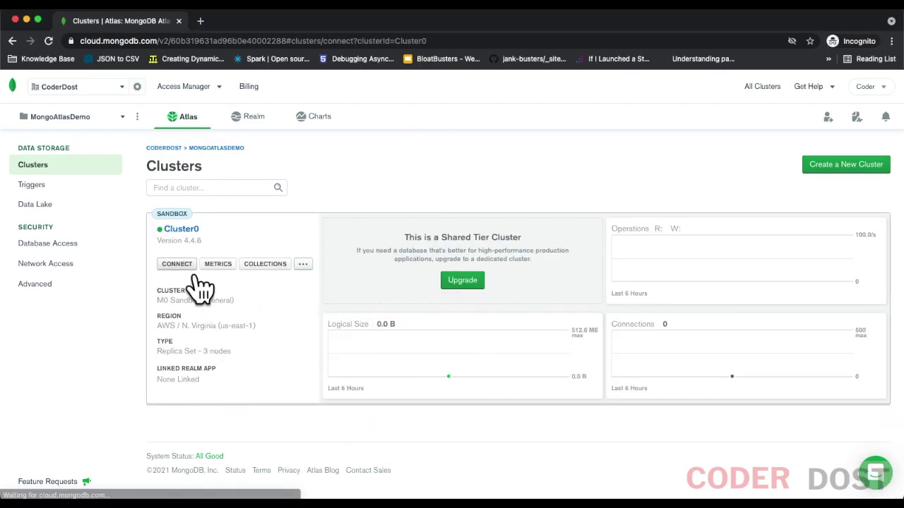
pyautogui.scroll(-1, 262, 350)
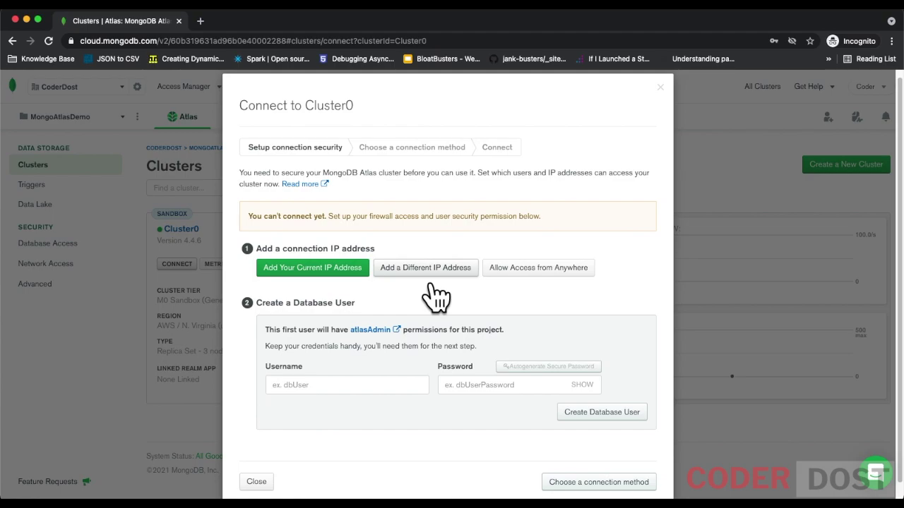
pyautogui.click(534, 279)
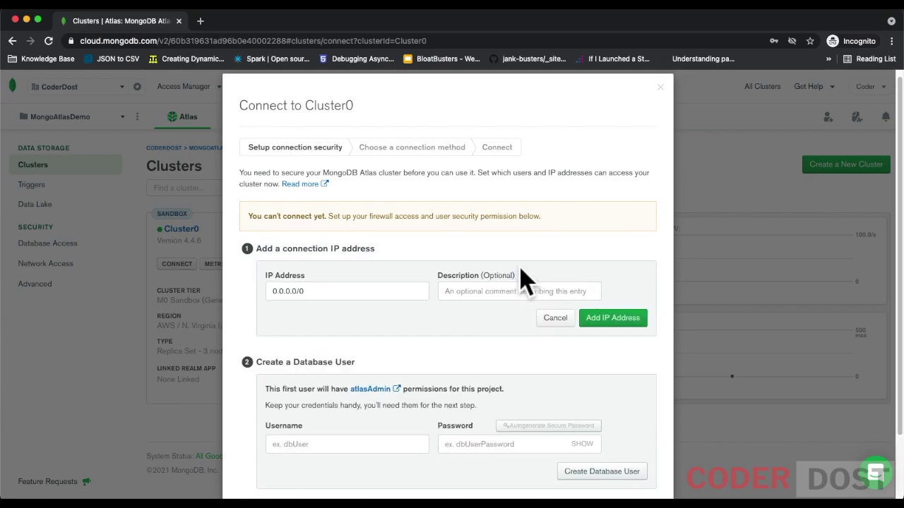
pyautogui.click(489, 296)
pyautogui.write('all')
pyautogui.click(608, 322)
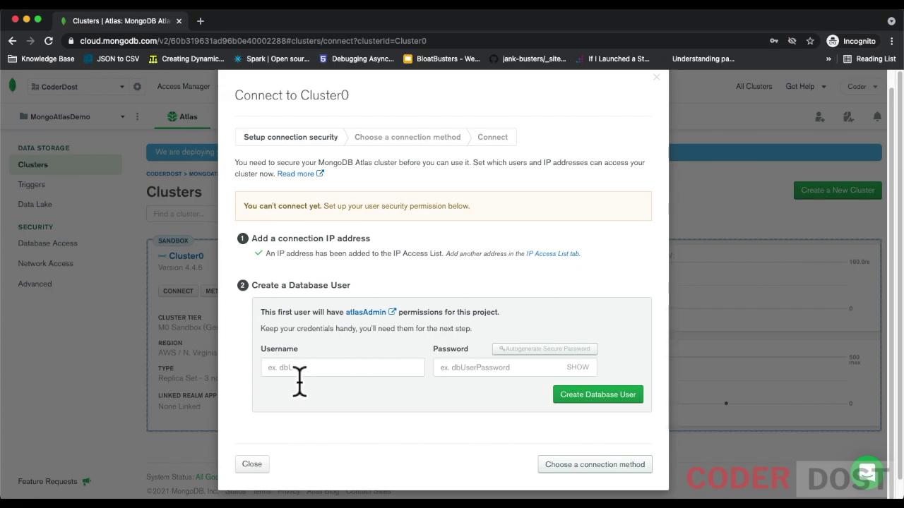
# Step: Create an atlasAdmin database user with the chosen username and password
pyautogui.click(300, 373)
pyautogui.write('coderdost')
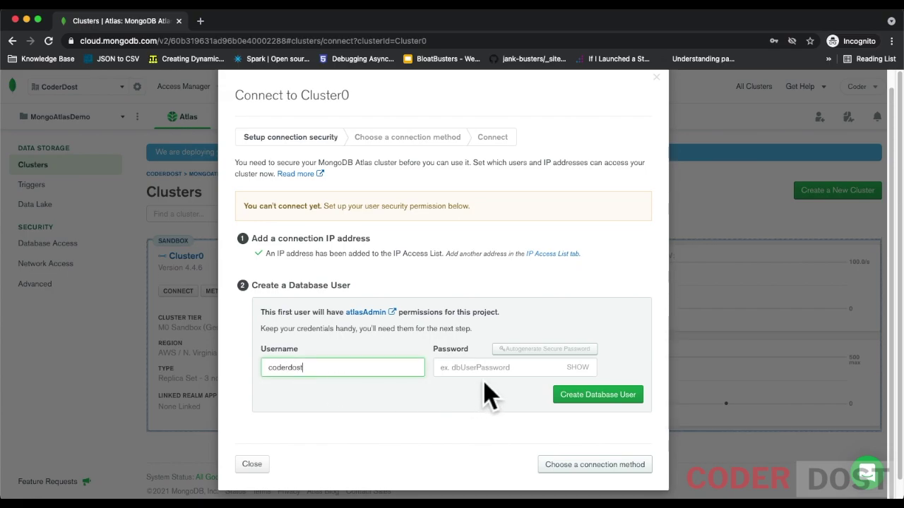
pyautogui.click(487, 367)
pyautogui.write('•••••')
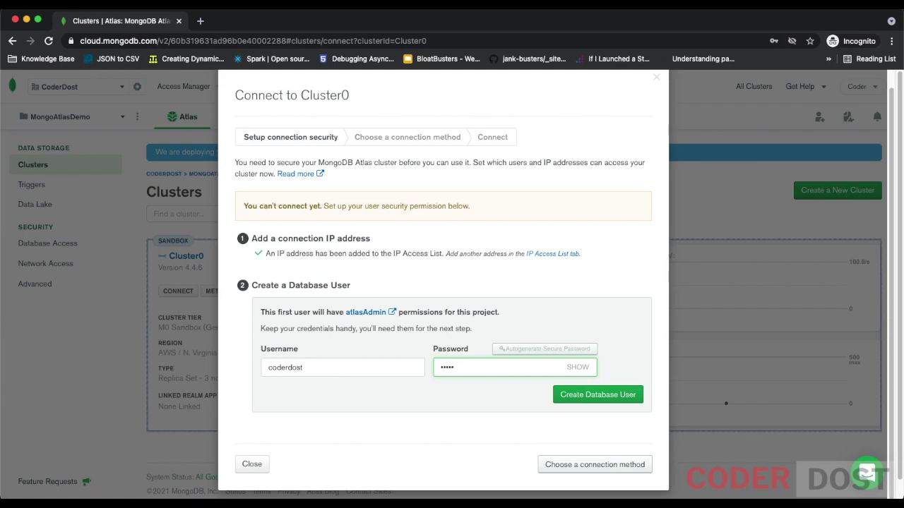
pyautogui.write('••••')
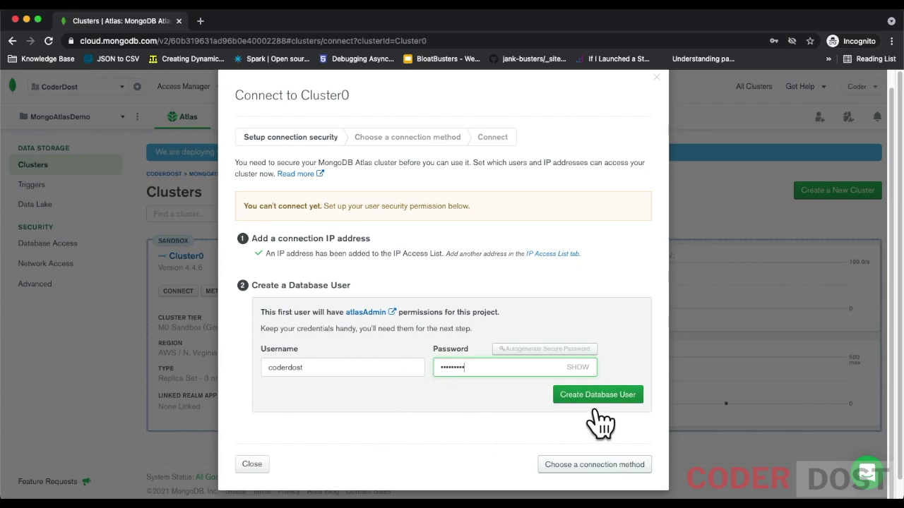
pyautogui.doubleClick(509, 373)
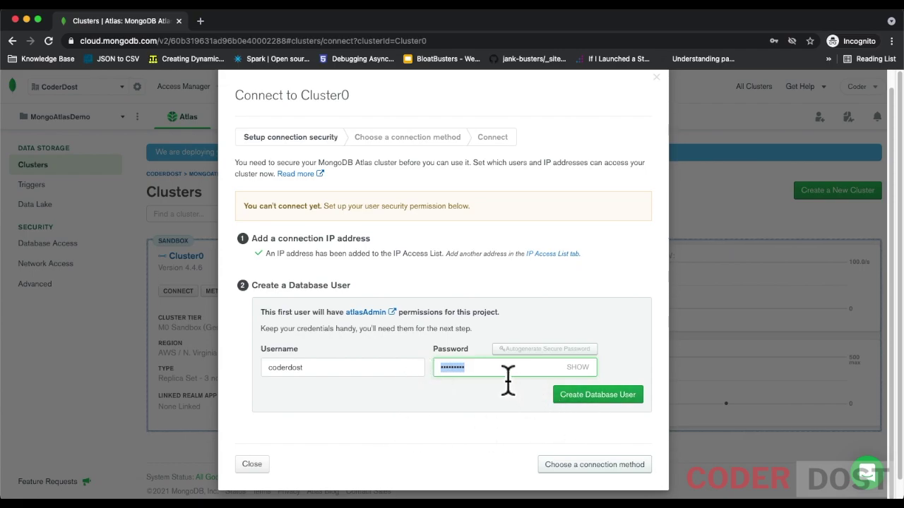
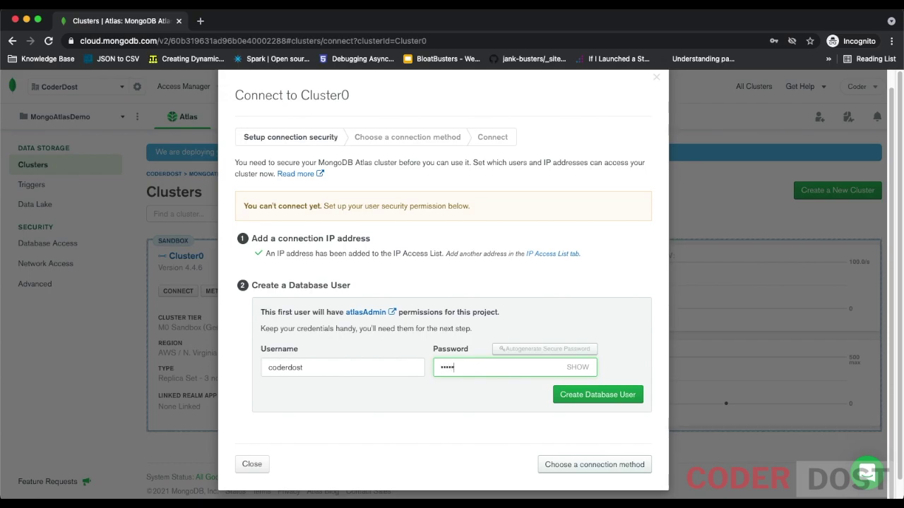
pyautogui.click(597, 401)
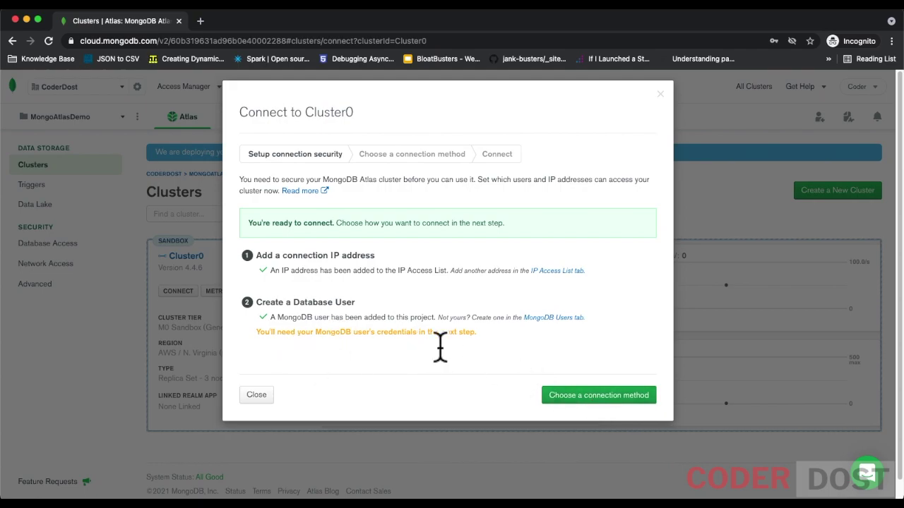
# Step: Choose the application driver connection method and view the Node.js connection string
pyautogui.click(585, 402)
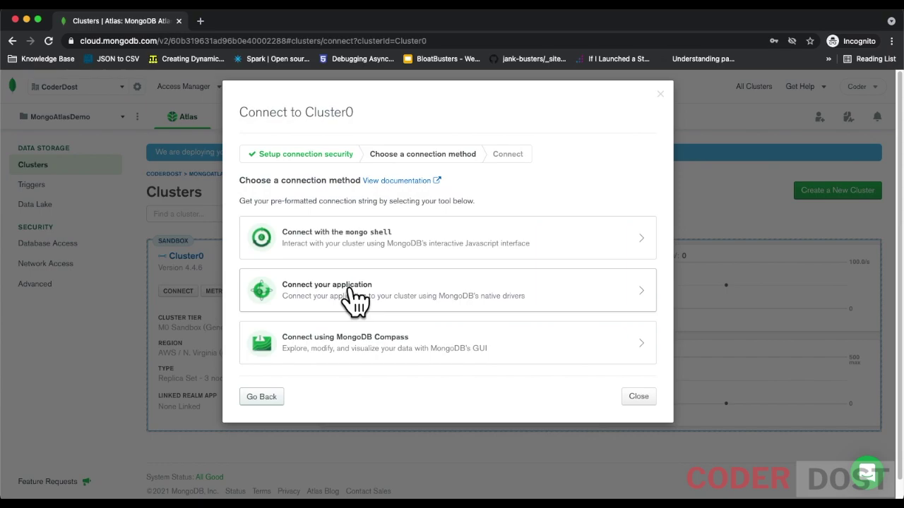
pyautogui.click(355, 300)
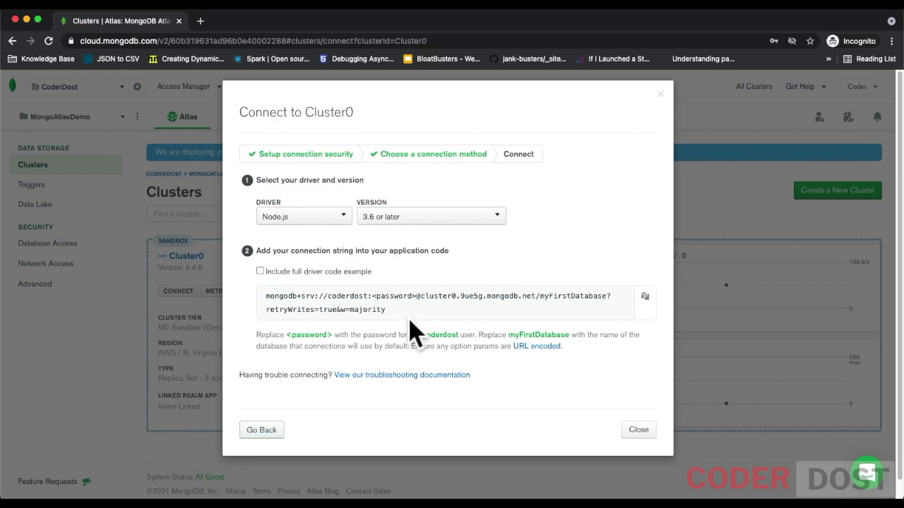
pyautogui.click(269, 274)
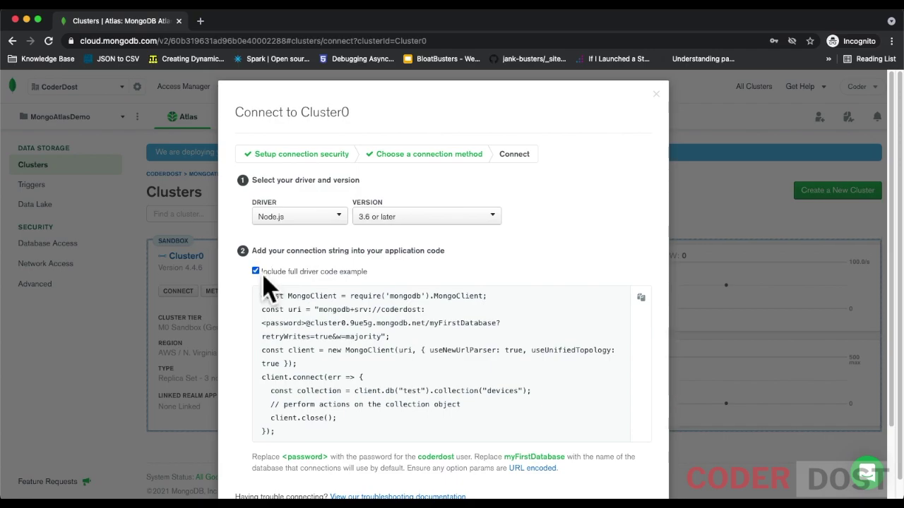
pyautogui.click(264, 277)
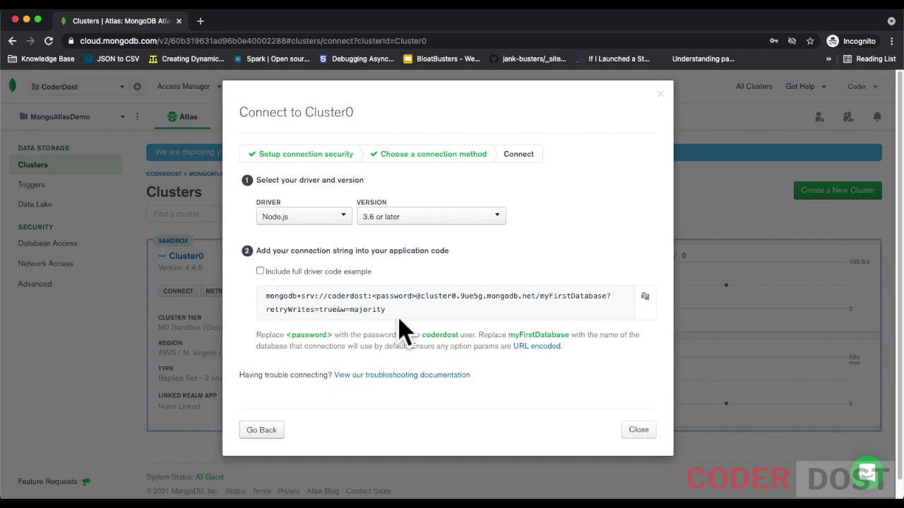
# Step: Copy the connection string, close the dialog, and go to Robo 3T's connections list
pyautogui.moveTo(414, 322); pyautogui.dragTo(289, 307)
pyautogui.click(282, 308)
pyautogui.tripleClick(269, 299)
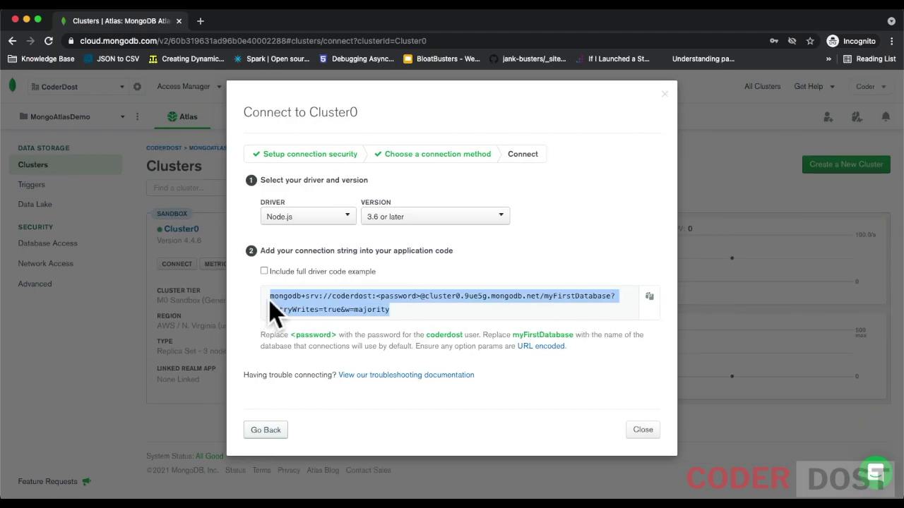
pyautogui.rightClick(330, 311)
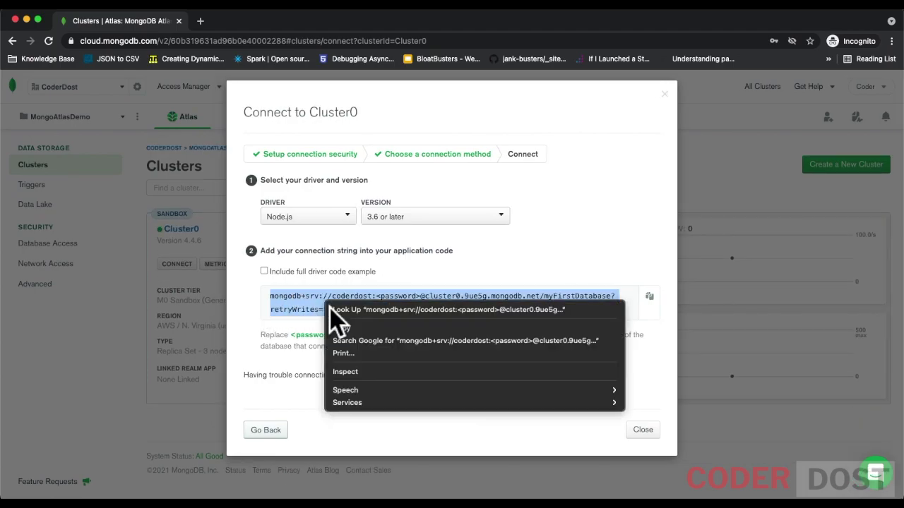
pyautogui.click(361, 328)
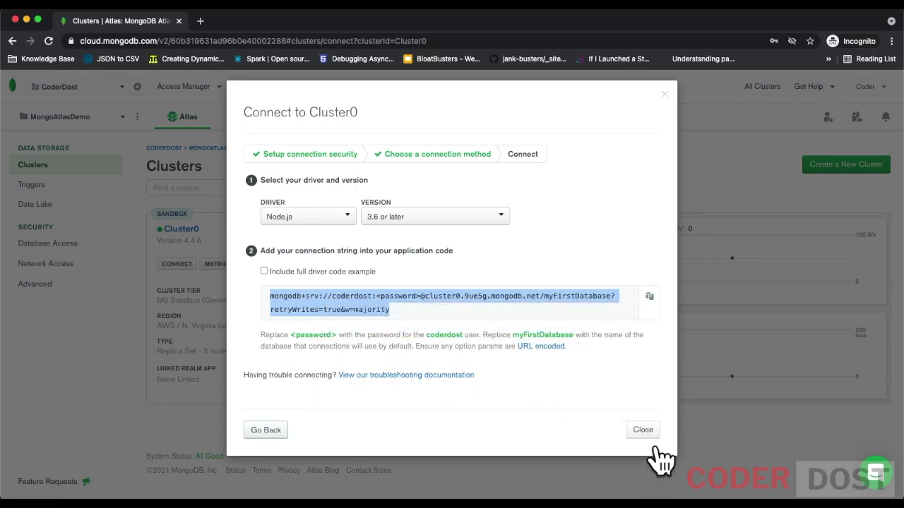
pyautogui.click(643, 432)
pyautogui.press('super+Tab')
pyautogui.click(110, 47)
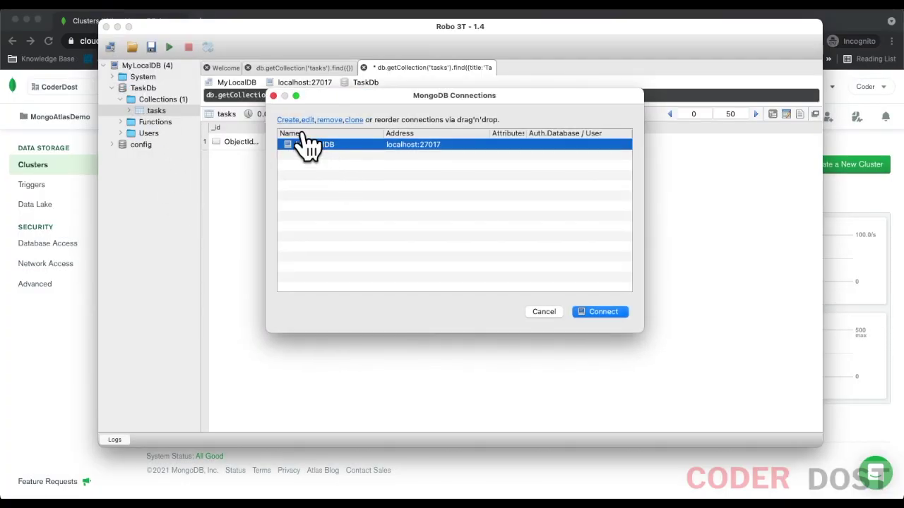
# Step: Create a MONGO-ATLAS-DEMO connection from the pasted SRV string, replacing the password placeholder
pyautogui.click(303, 145)
pyautogui.write('MONGO-ATLAS-DEMO')
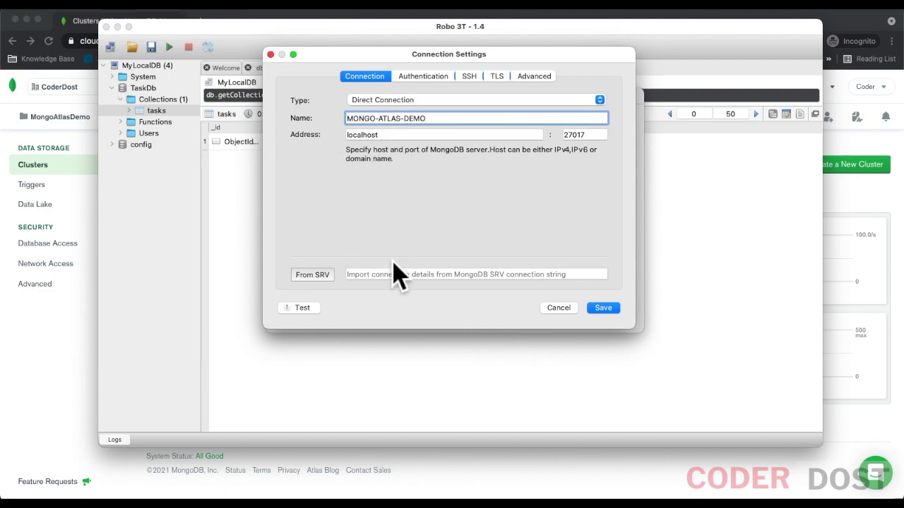
pyautogui.click(386, 275)
pyautogui.press('super+v')
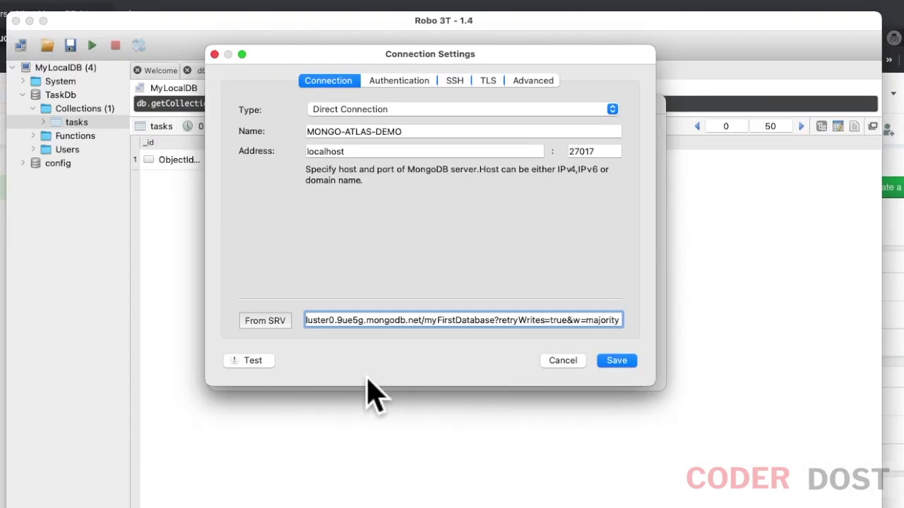
pyautogui.tripleClick(390, 337)
pyautogui.moveTo(345, 339); pyautogui.dragTo(244, 332)
pyautogui.moveTo(466, 332); pyautogui.dragTo(417, 332)
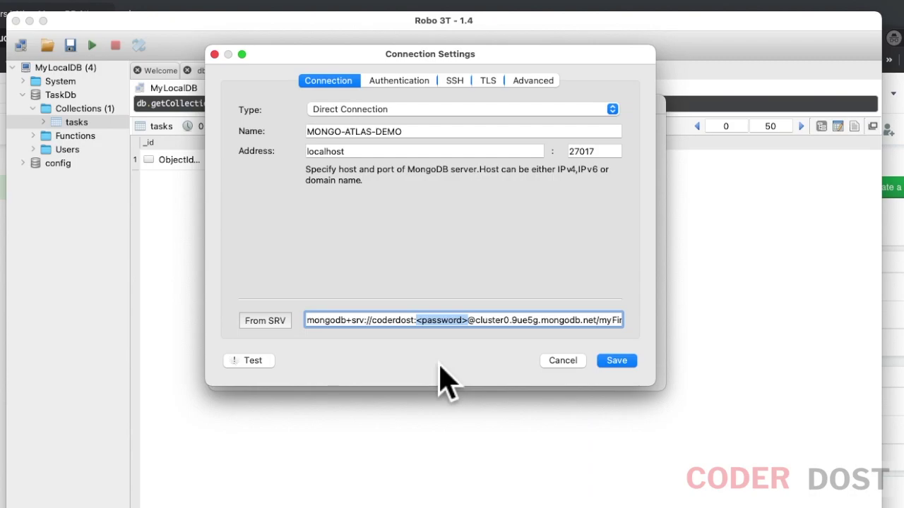
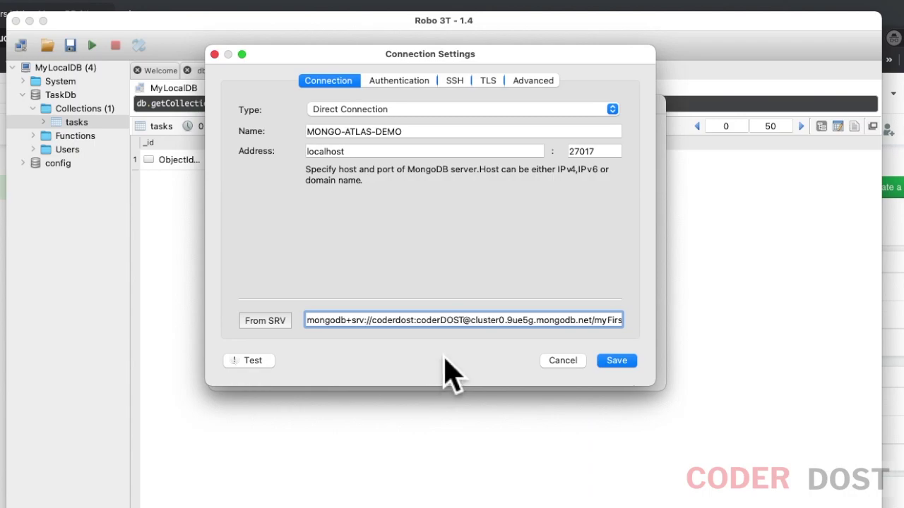
# Step: Test the connection, import details From SRV, and test the replica-set connection
pyautogui.doubleClick(448, 320)
pyautogui.press('Right')
pyautogui.press('Right')
pyautogui.press('Right')
pyautogui.press('Right')
pyautogui.press('Right')
pyautogui.press('Right')
pyautogui.press('Right')
pyautogui.press('Right')
pyautogui.press('Right')
pyautogui.press('Right')
pyautogui.press('Right')
pyautogui.press('Right')
pyautogui.press('Right')
pyautogui.press('Right')
pyautogui.press('Right')
pyautogui.press('Right')
pyautogui.press('Right')
pyautogui.press('Right')
pyautogui.press('Right')
pyautogui.press('Right')
pyautogui.press('Right')
pyautogui.press('Right')
pyautogui.press('Right')
pyautogui.press('Right')
pyautogui.press('Right')
pyautogui.press('Right')
pyautogui.press('Right')
pyautogui.press('Right')
pyautogui.press('Right')
pyautogui.press('Right')
pyautogui.press('Right')
pyautogui.press('Right')
pyautogui.press('Right')
pyautogui.press('Right')
pyautogui.press('Right')
pyautogui.press('Right')
pyautogui.press('Right')
pyautogui.press('Right')
pyautogui.press('Right')
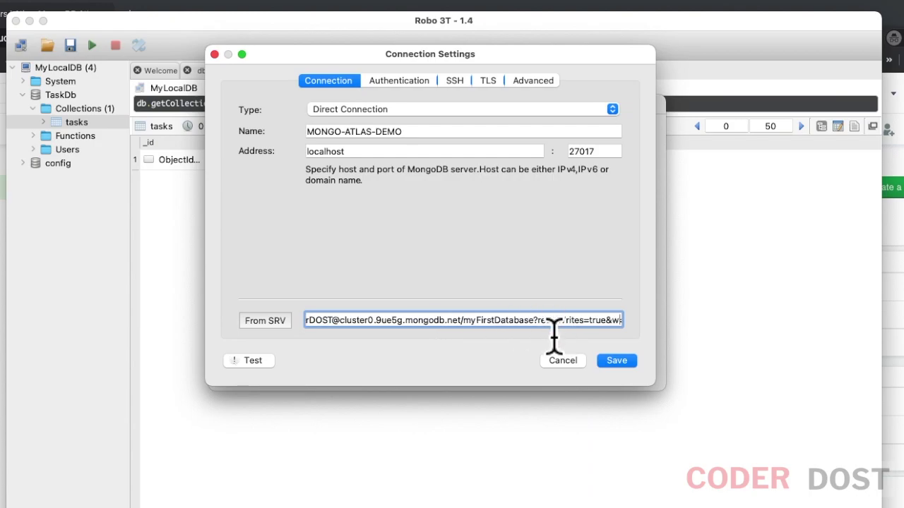
pyautogui.doubleClick(461, 320)
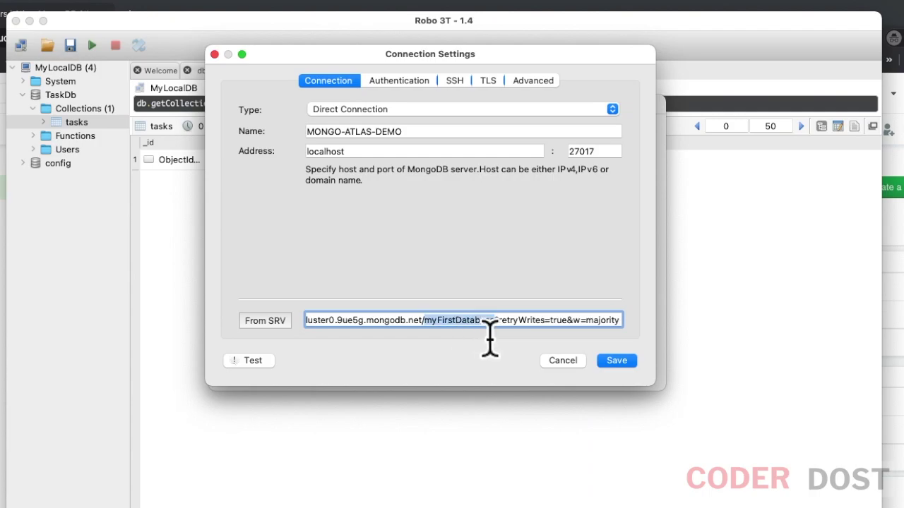
pyautogui.moveTo(494, 320); pyautogui.dragTo(424, 325)
pyautogui.click(249, 360)
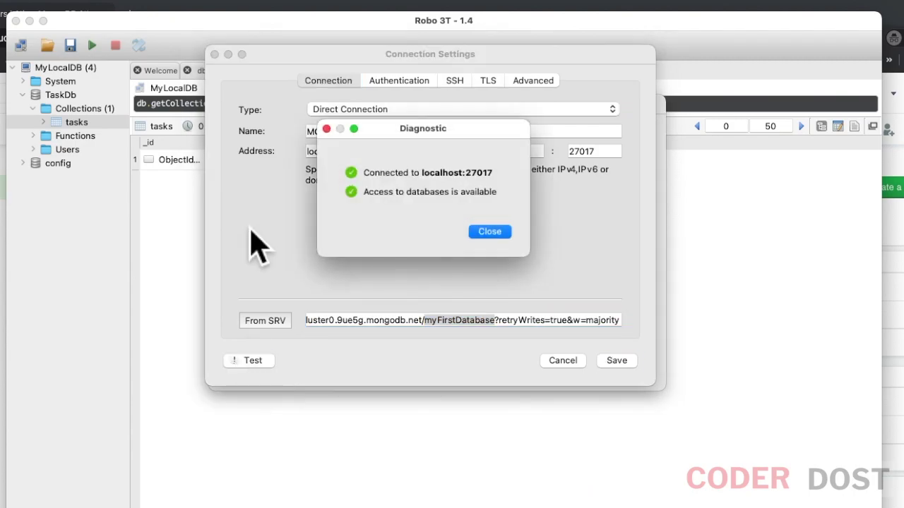
pyautogui.click(490, 232)
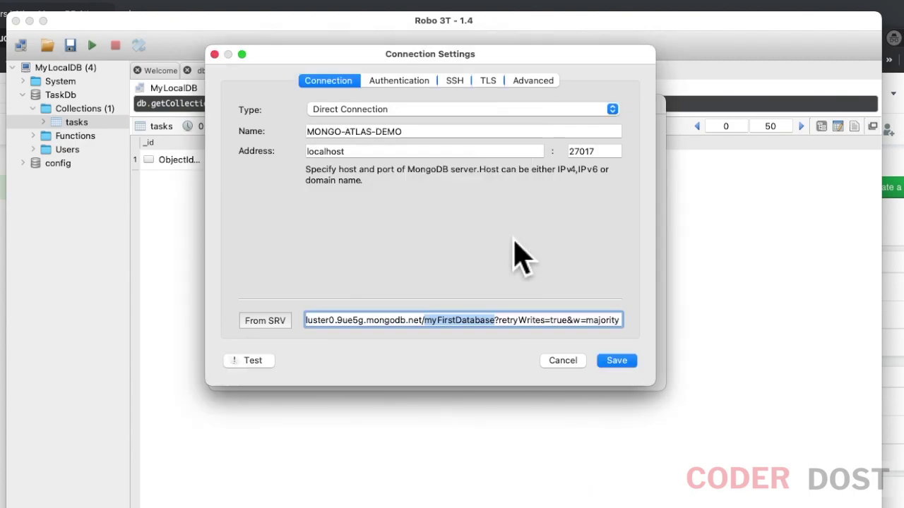
pyautogui.click(463, 320)
pyautogui.click(281, 326)
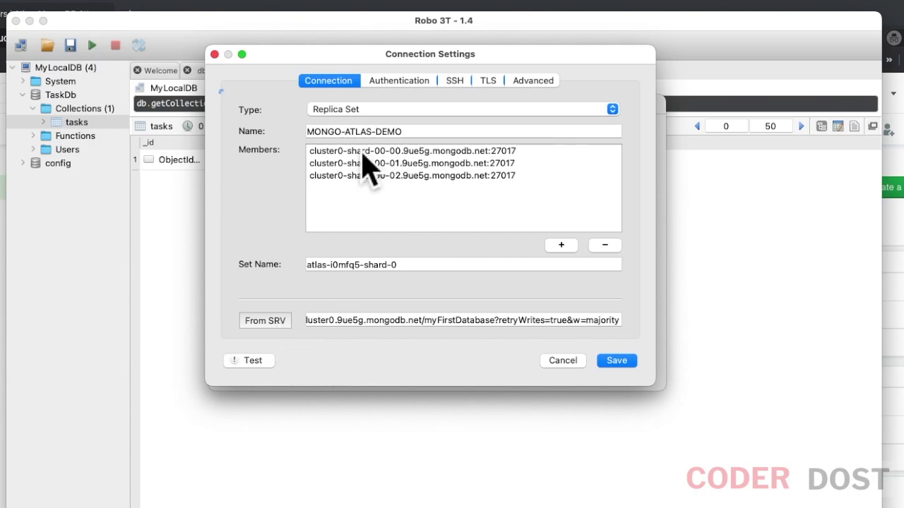
pyautogui.click(260, 365)
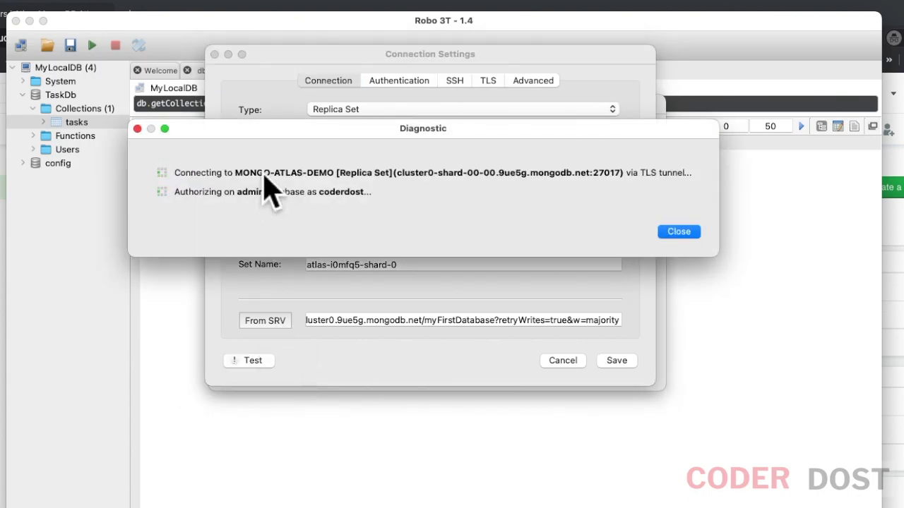
# Step: Check the database user's settings in Atlas without changing them
pyautogui.press('super+Tab')
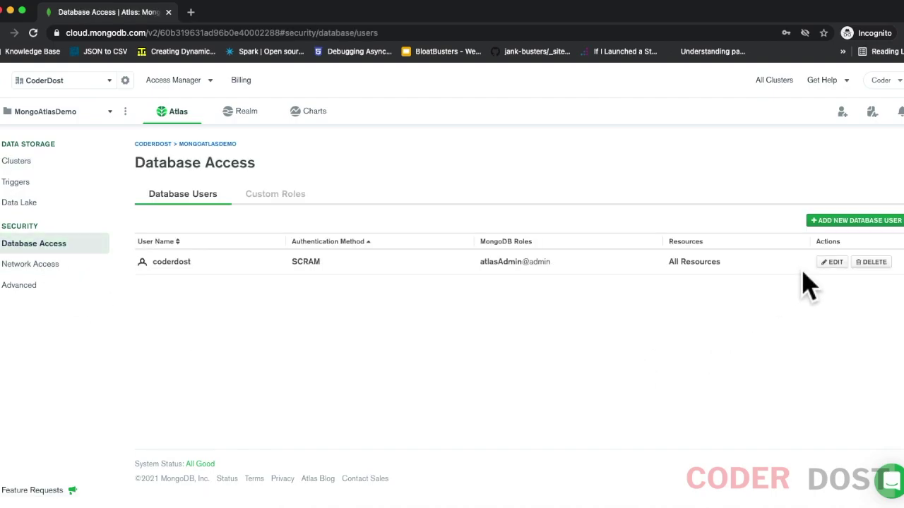
pyautogui.click(834, 263)
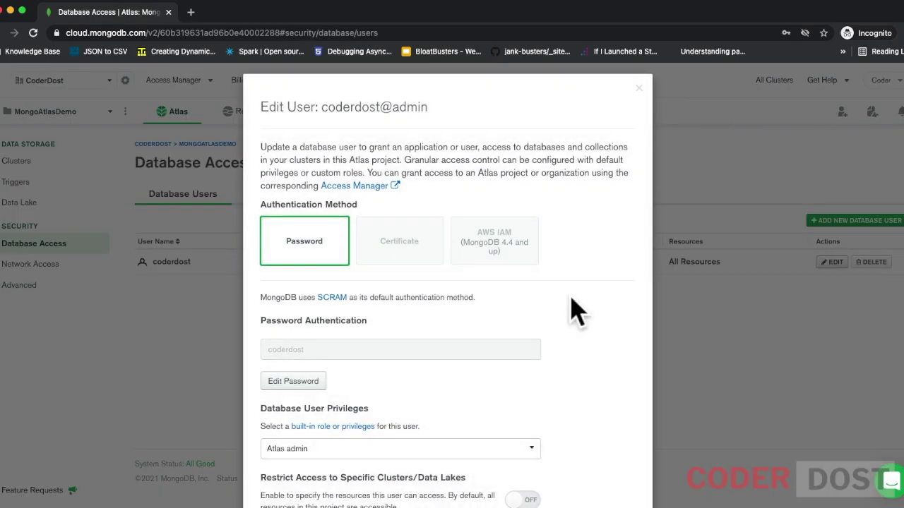
pyautogui.scroll(-3, 302, 268)
pyautogui.click(551, 472)
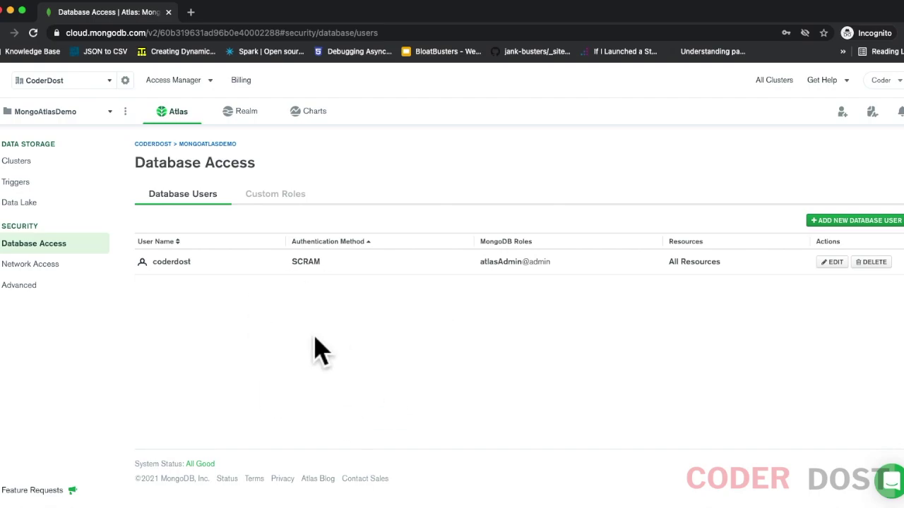
pyautogui.press('super+Tab')
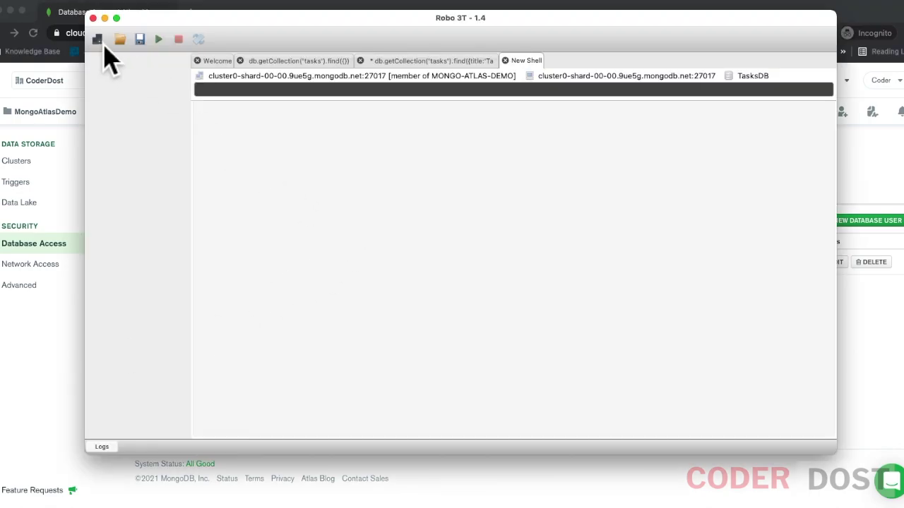
# Step: Edit MONGO-ATLAS-DEMO and review its replica-set members, authentication, SSH and TLS settings
pyautogui.click(98, 40)
pyautogui.rightClick(330, 167)
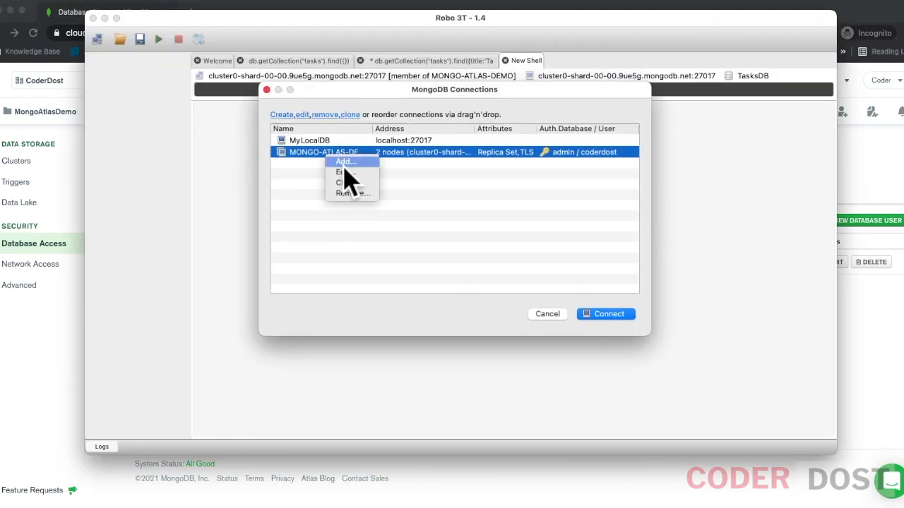
pyautogui.click(350, 185)
pyautogui.click(433, 141)
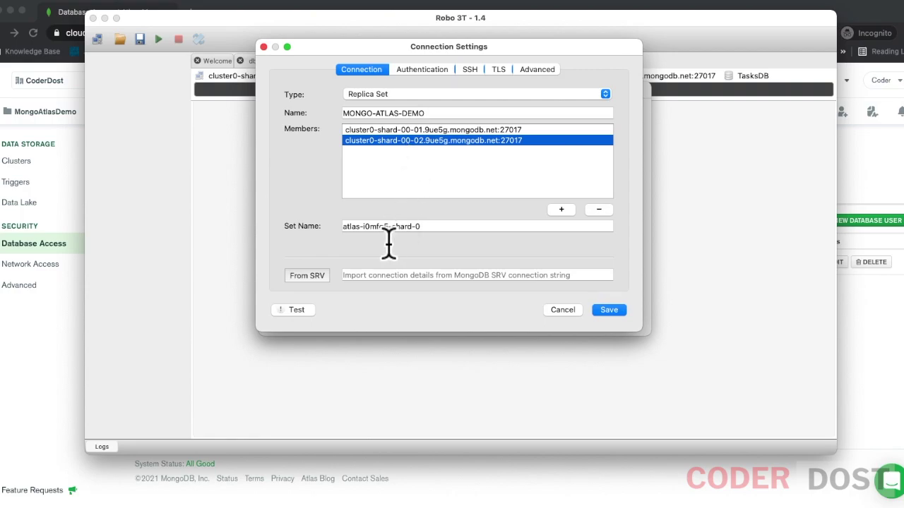
pyautogui.click(422, 69)
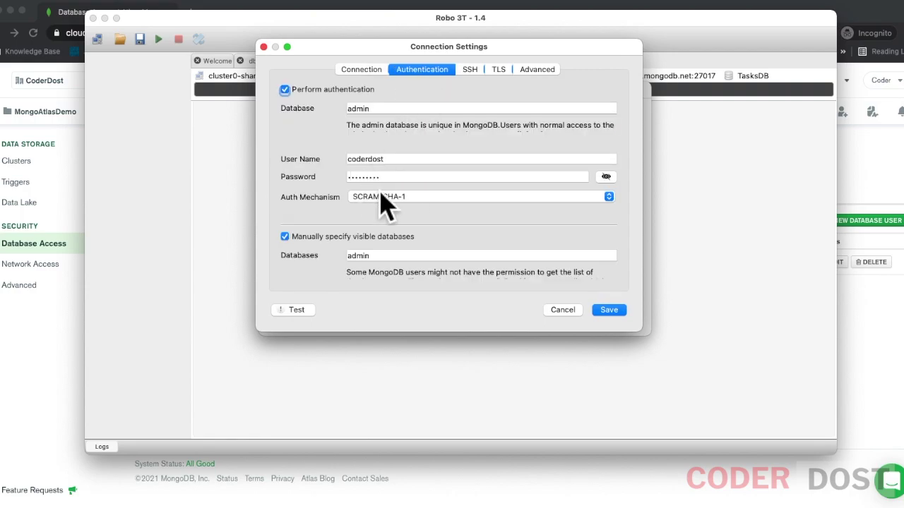
pyautogui.click(469, 69)
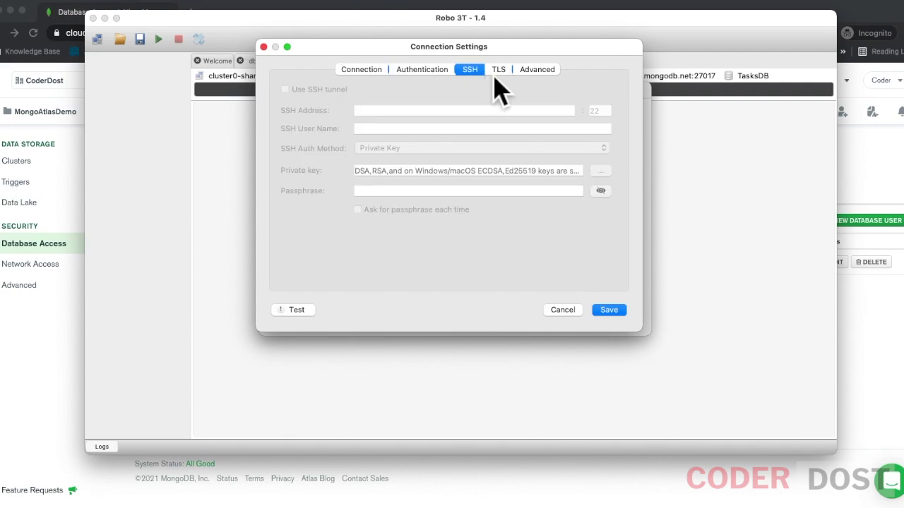
pyautogui.click(498, 69)
pyautogui.click(374, 70)
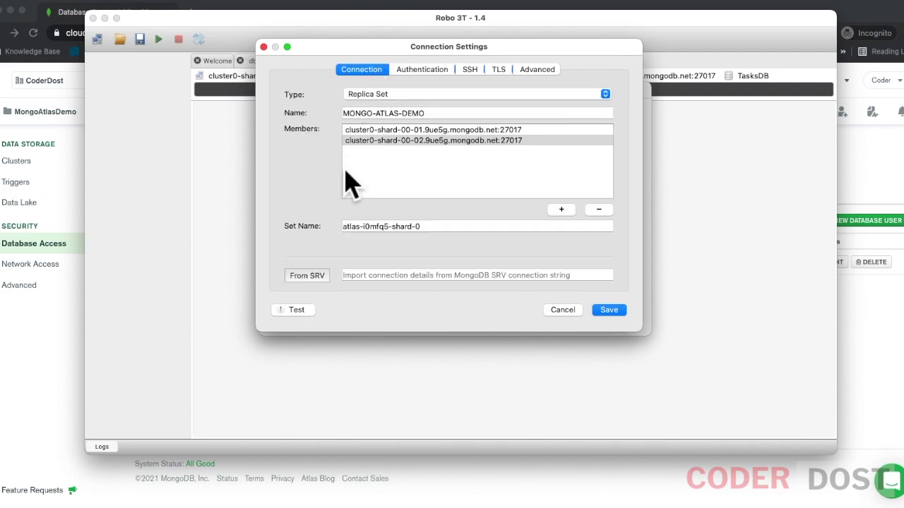
# Step: Test, save and connect to the MONGO-ATLAS-DEMO connection
pyautogui.click(295, 310)
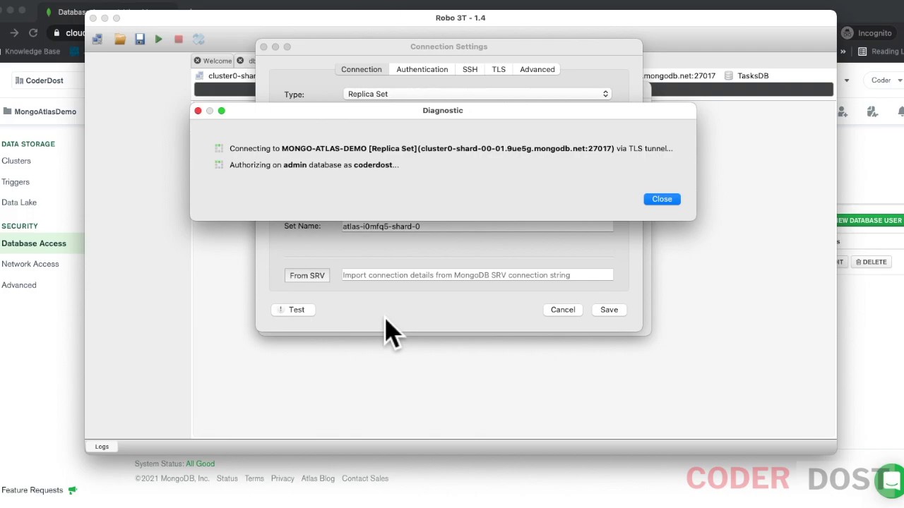
pyautogui.click(660, 198)
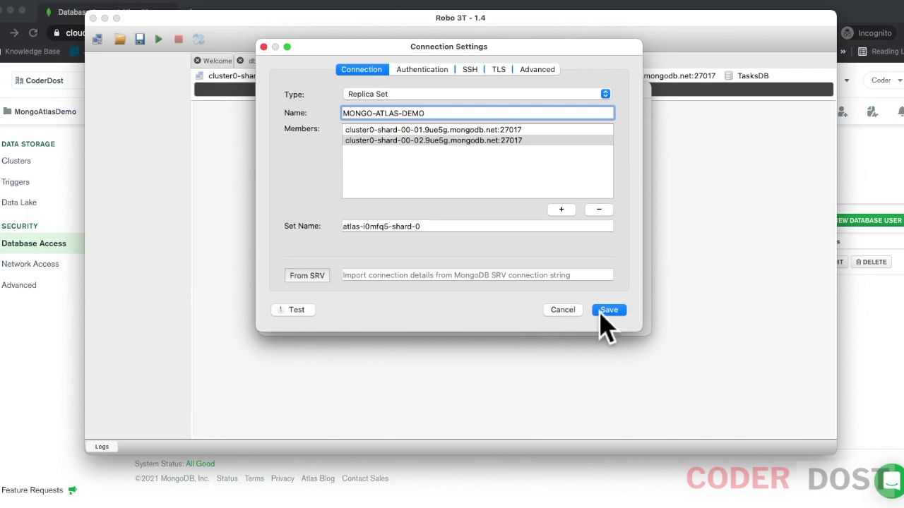
pyautogui.click(609, 311)
pyautogui.click(620, 316)
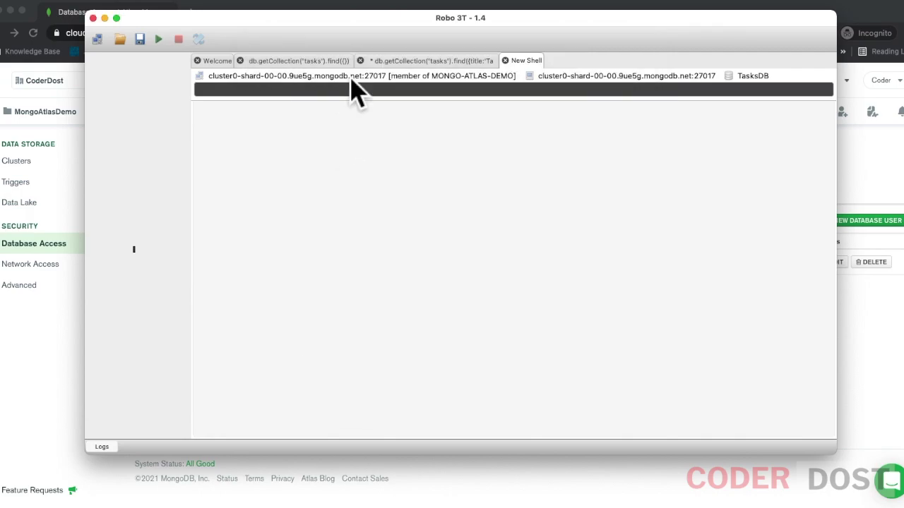
# Step: Close the two old tasks query tabs and open a shell on the first replica-set node
pyautogui.click(240, 61)
pyautogui.click(240, 60)
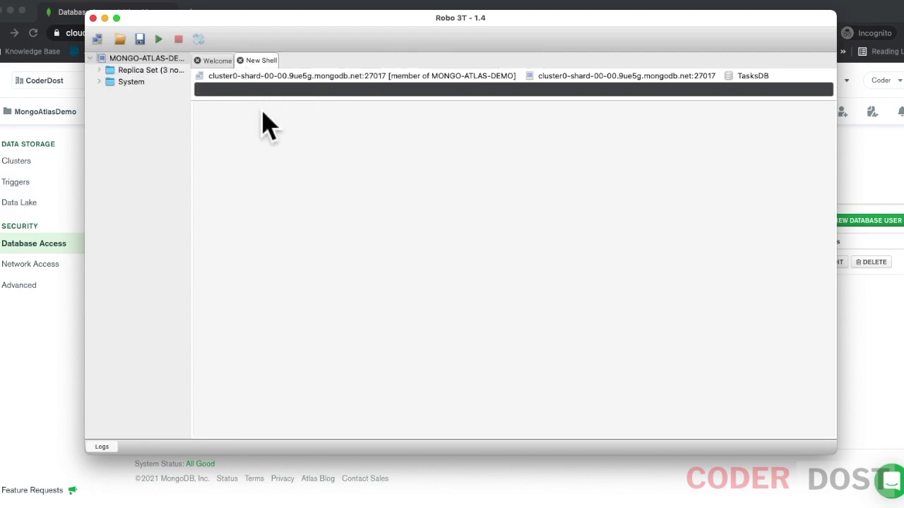
pyautogui.click(99, 70)
pyautogui.doubleClick(141, 84)
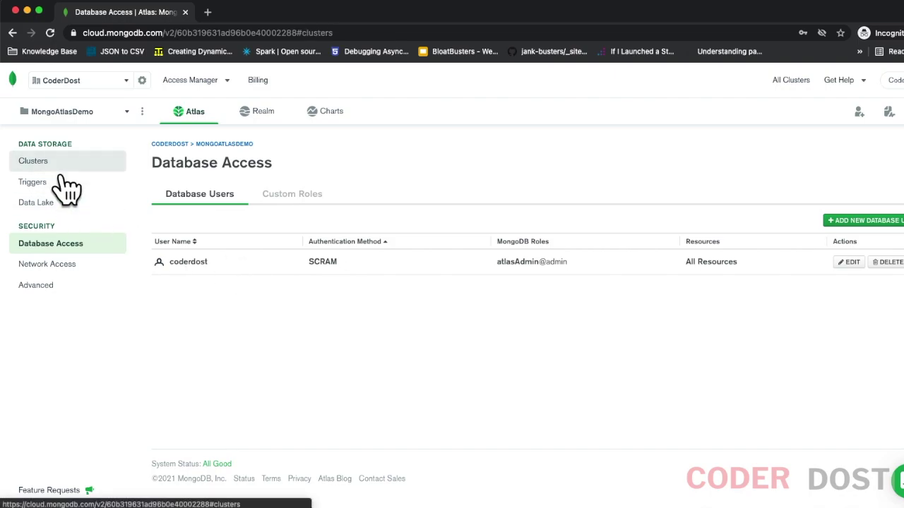
pyautogui.click(49, 167)
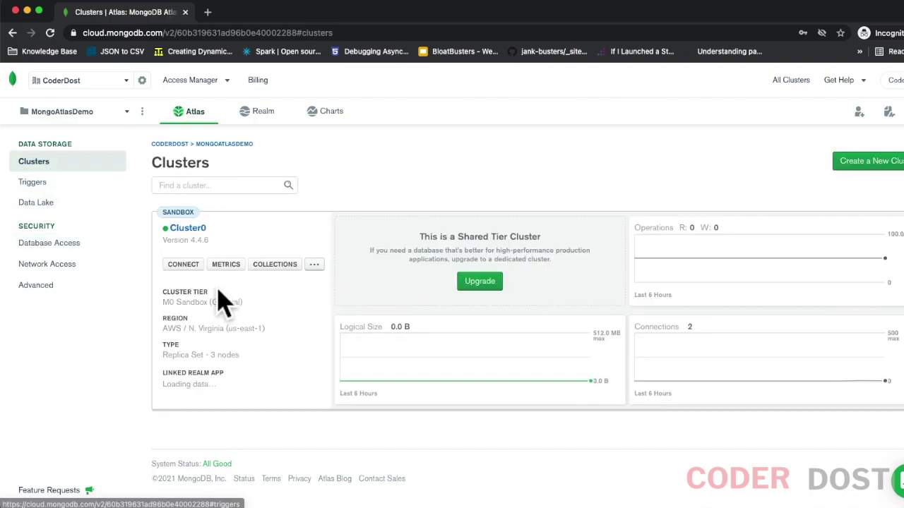
# Step: Skip the sample dataset and create a demo database with a demoCollection collection
pyautogui.click(294, 268)
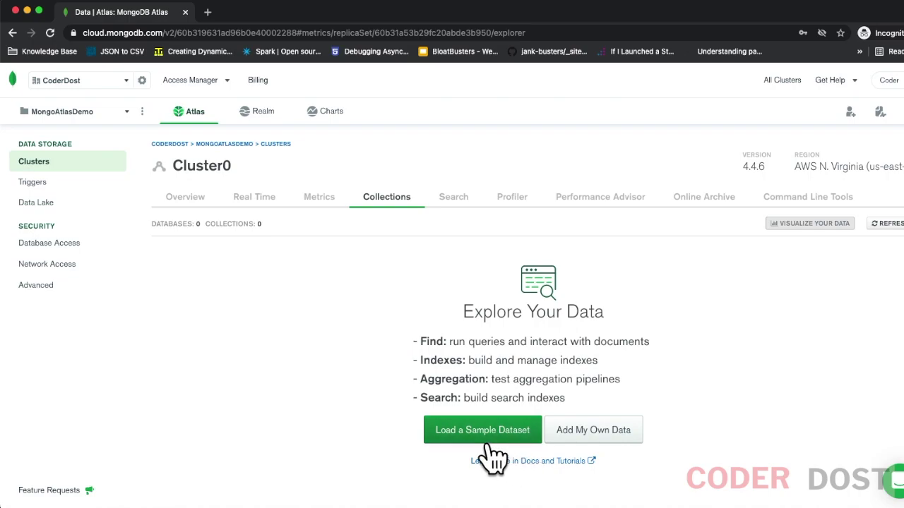
pyautogui.click(484, 435)
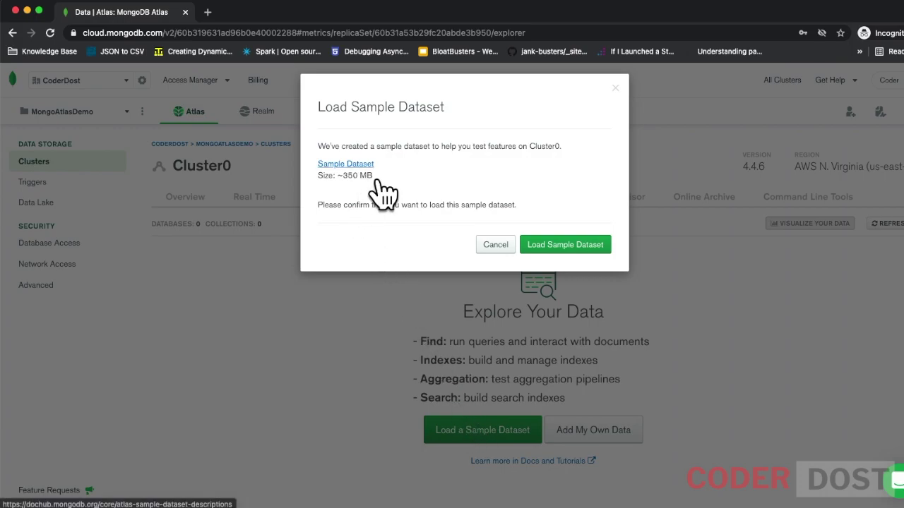
pyautogui.click(495, 244)
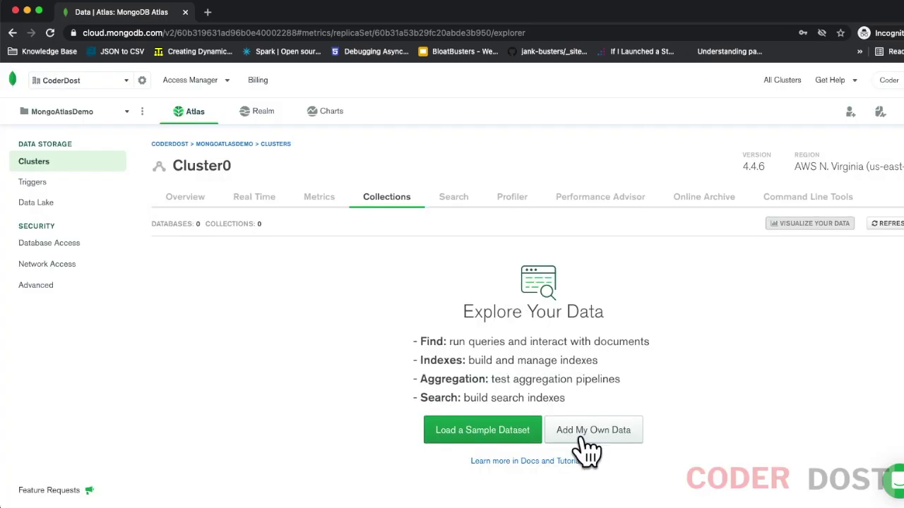
pyautogui.click(586, 444)
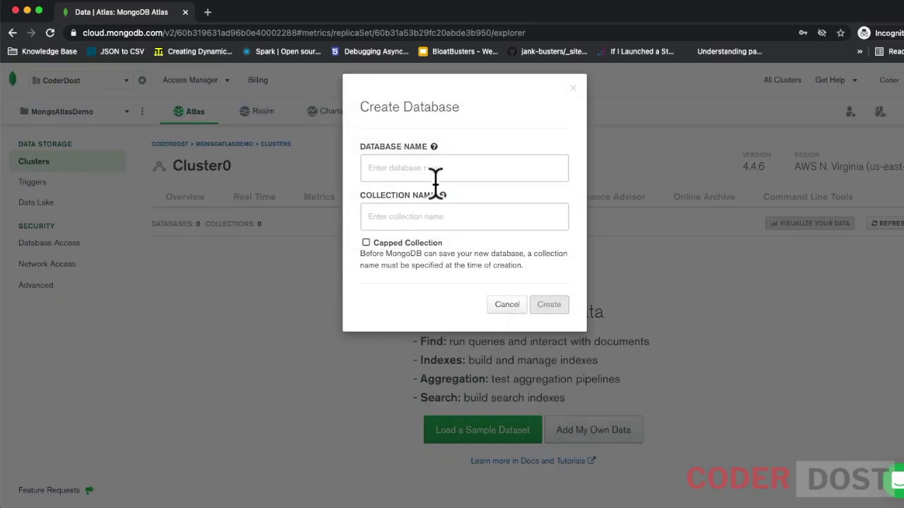
pyautogui.write('demo')
pyautogui.click(433, 217)
pyautogui.write('dem')
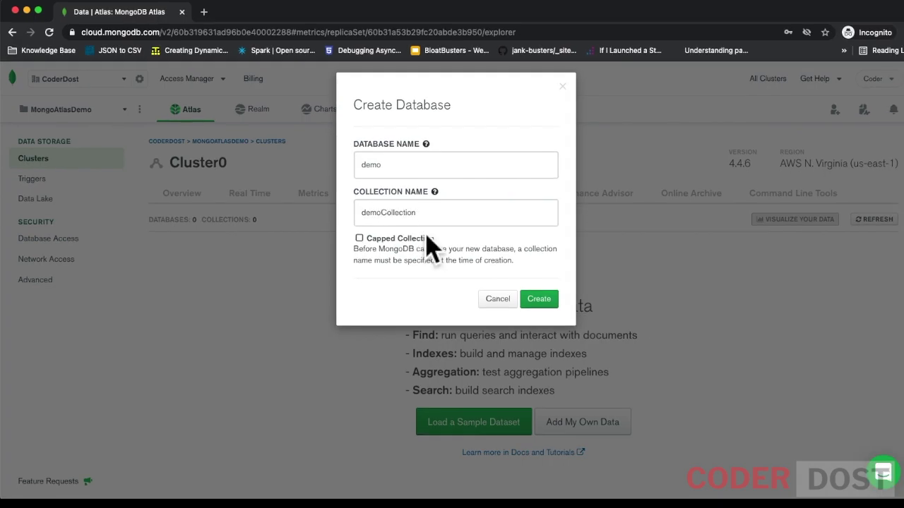
pyautogui.click(540, 302)
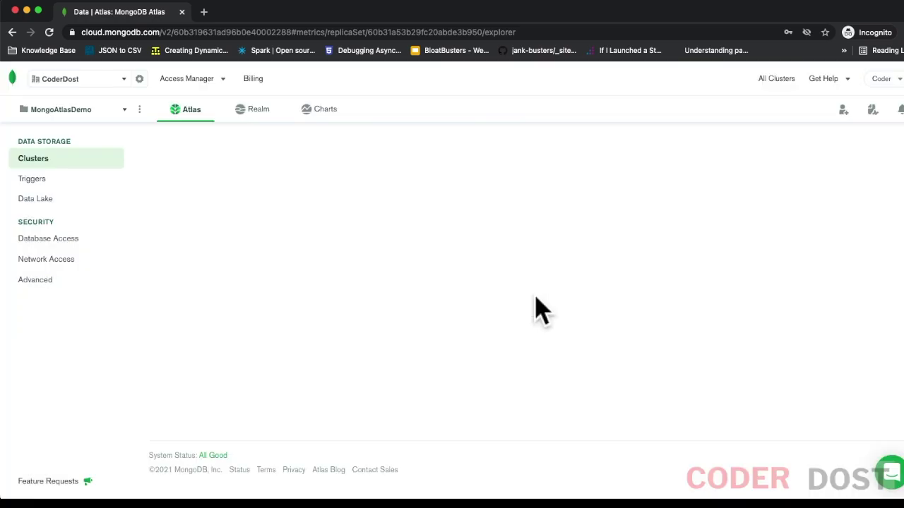
# Step: Insert a document into demoCollection with name set to demodoc
pyautogui.scroll(-1, 706, 396)
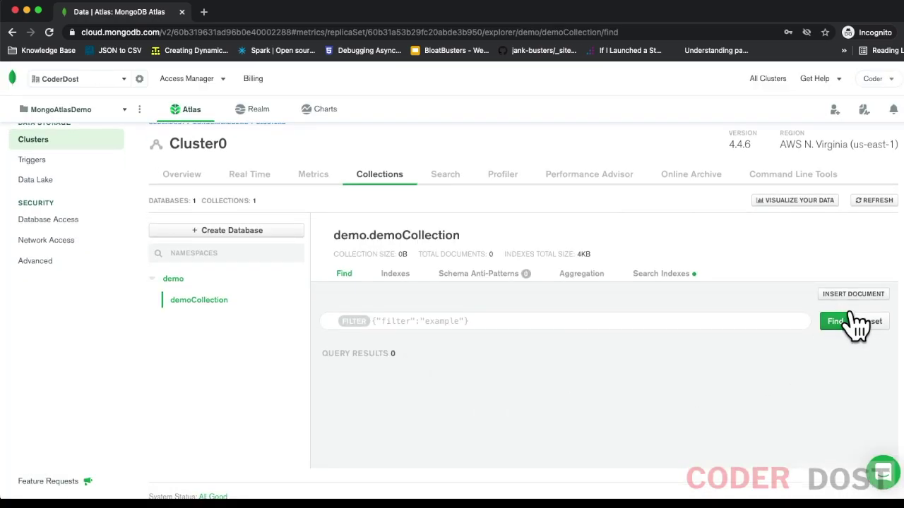
pyautogui.click(852, 294)
pyautogui.click(351, 172)
pyautogui.write('name')
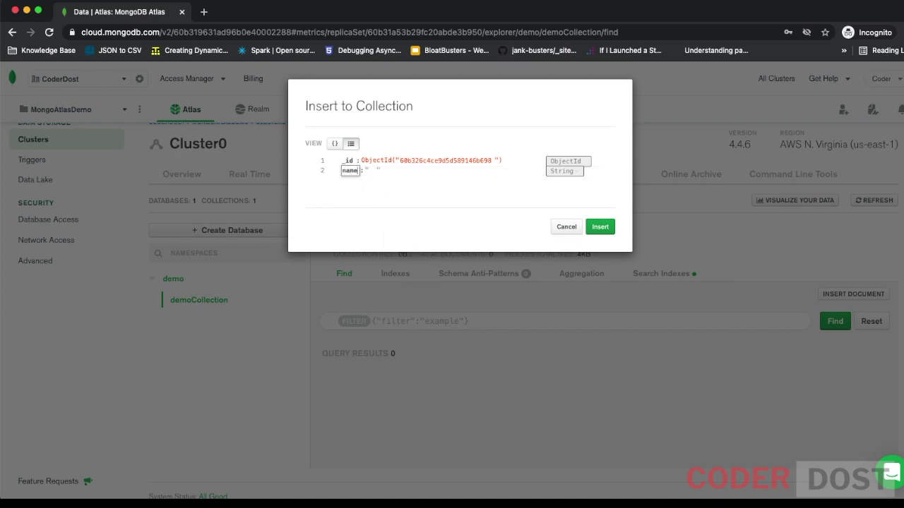
pyautogui.click(372, 171)
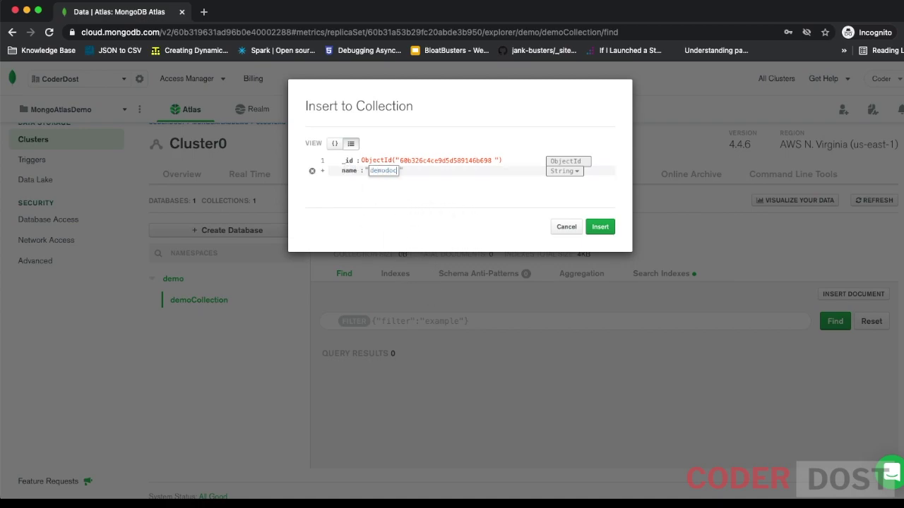
pyautogui.click(600, 228)
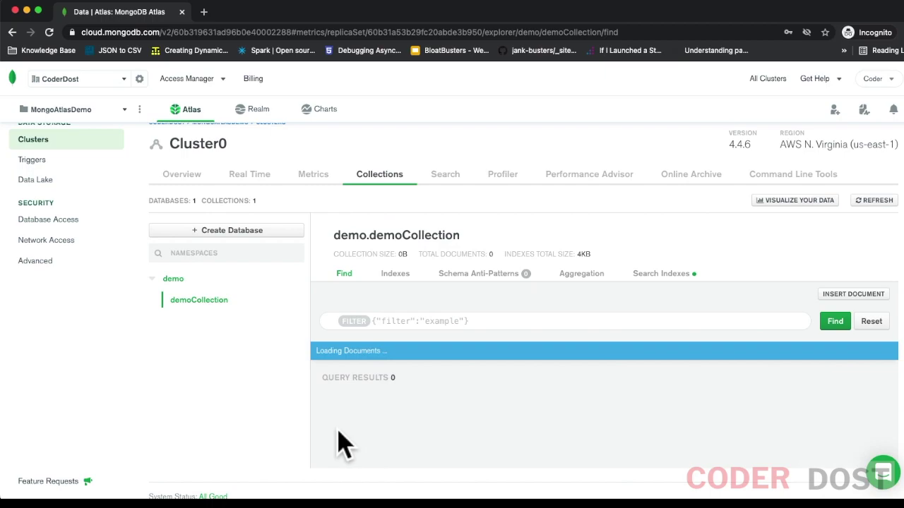
pyautogui.scroll(-1, 219, 339)
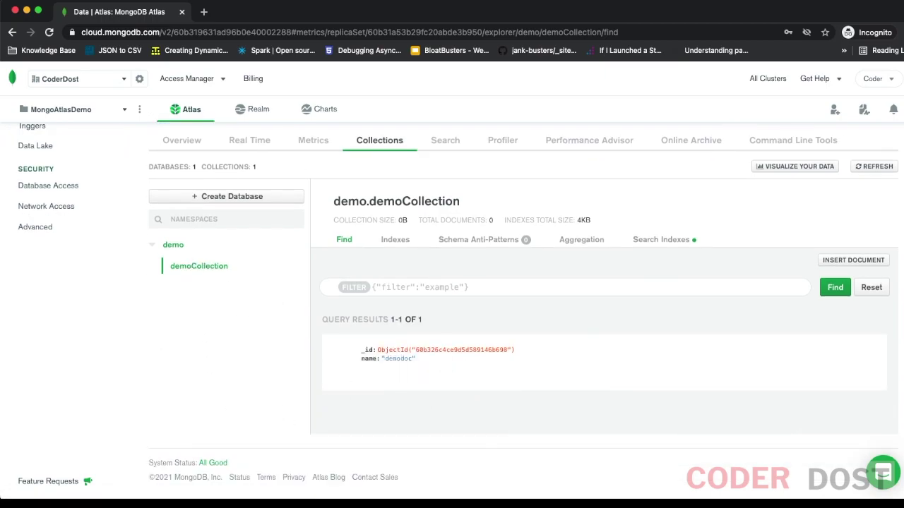
# Step: Refresh the Atlas connection in Robo 3T to reload its databases
pyautogui.press('super+Tab')
pyautogui.rightClick(160, 80)
pyautogui.press('Escape')
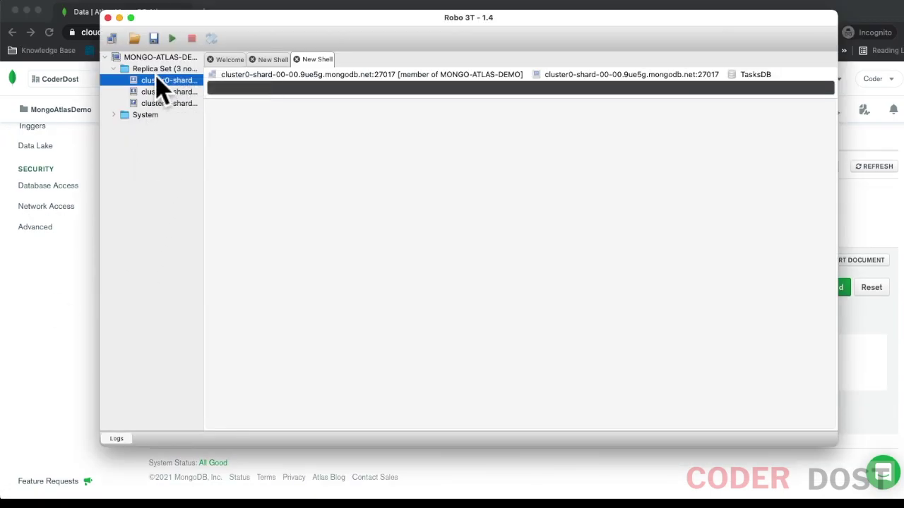
pyautogui.rightClick(159, 57)
pyautogui.click(173, 84)
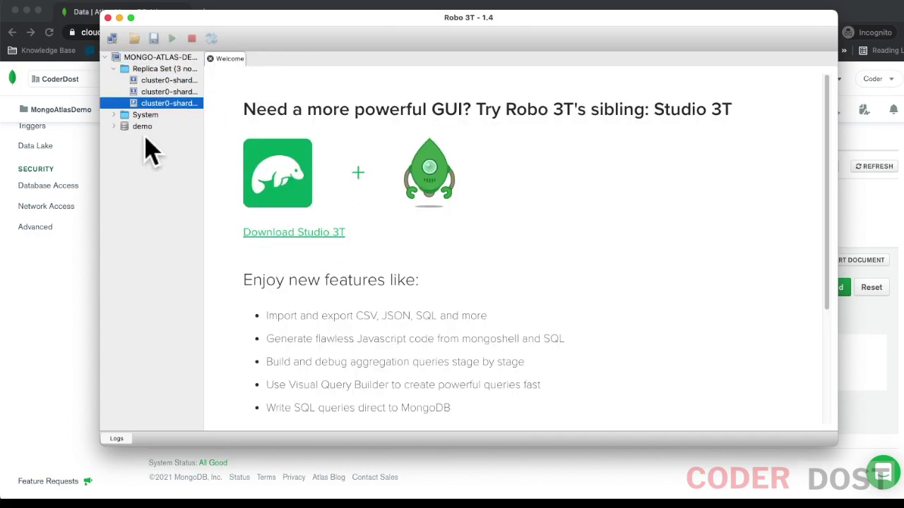
# Step: Expand demo > Collections and run find() on demoCollection to see the demodoc document
pyautogui.click(138, 129)
pyautogui.rightClick(134, 127)
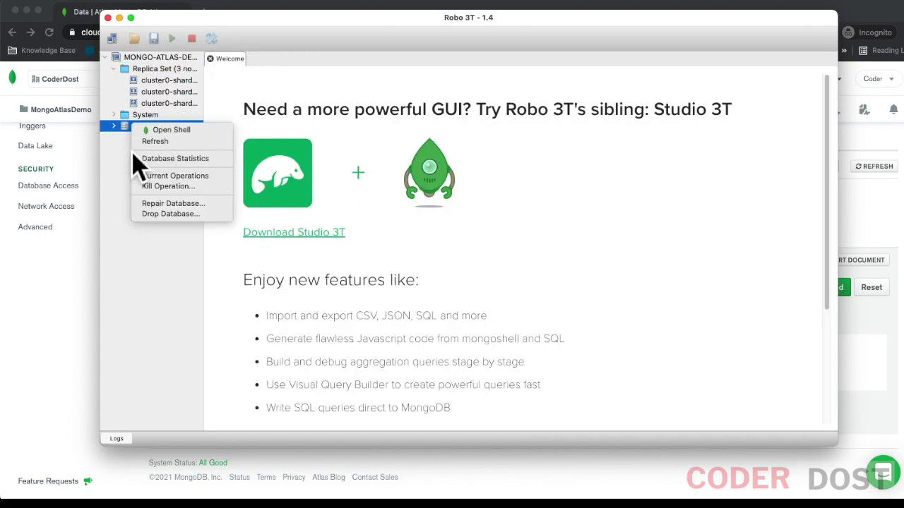
pyautogui.press('Escape')
pyautogui.press('Right')
pyautogui.click(151, 140)
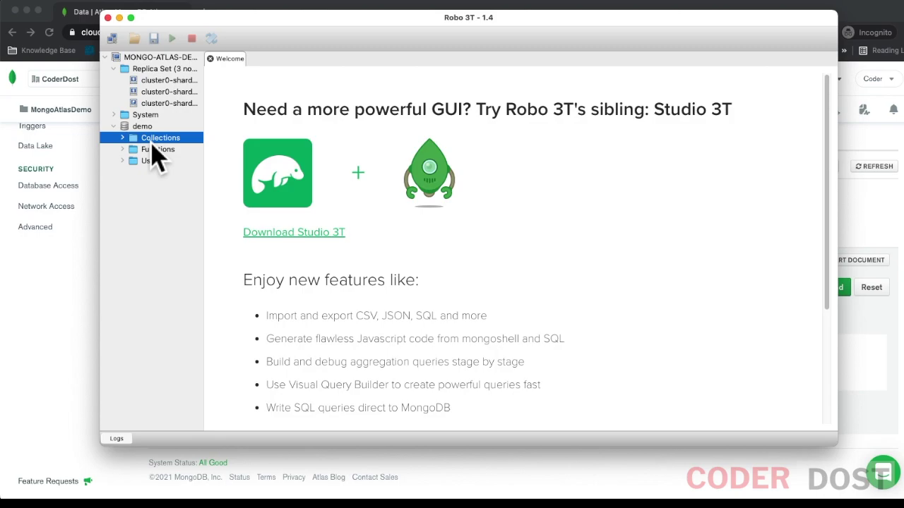
pyautogui.doubleClick(143, 140)
pyautogui.doubleClick(167, 149)
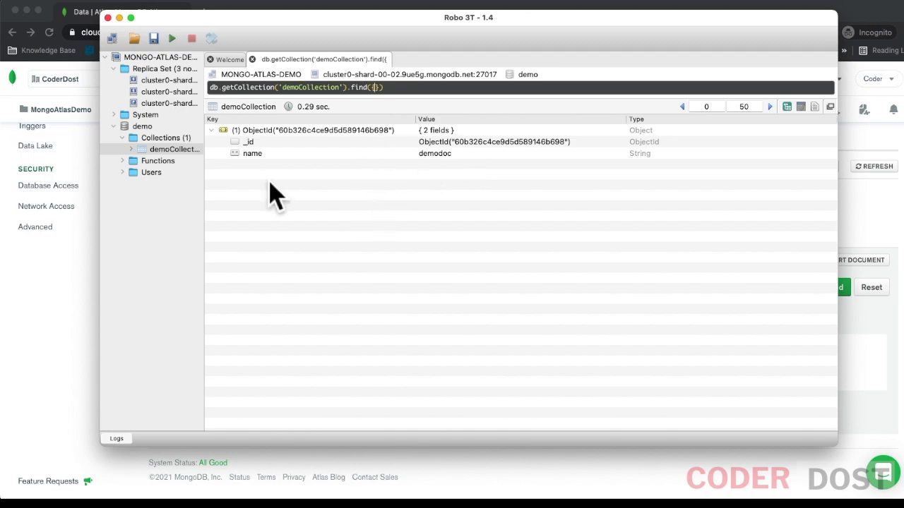
pyautogui.click(212, 131)
pyautogui.click(113, 126)
# Step: Show Cluster0's Connect your application code with the full Node.js driver example and select the const uri line
pyautogui.click(90, 308)
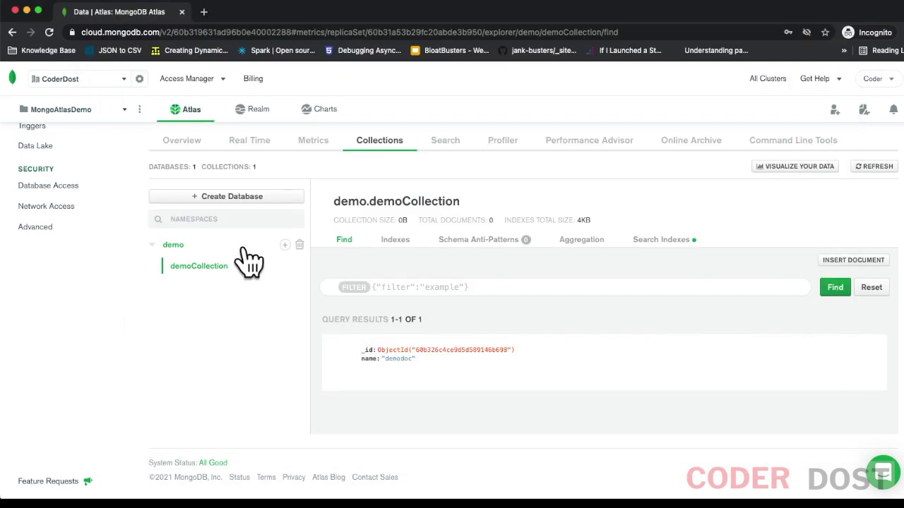
pyautogui.scroll(2, 101, 216)
pyautogui.click(97, 159)
pyautogui.click(196, 263)
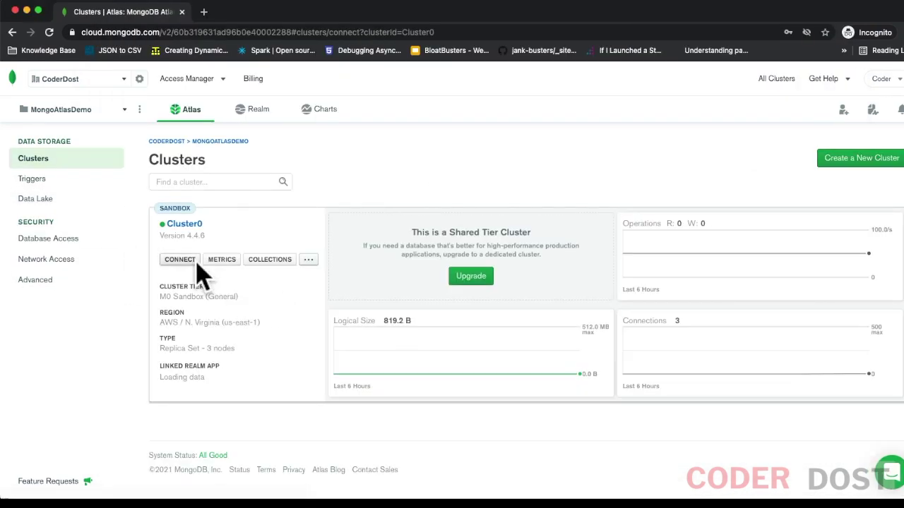
pyautogui.click(343, 309)
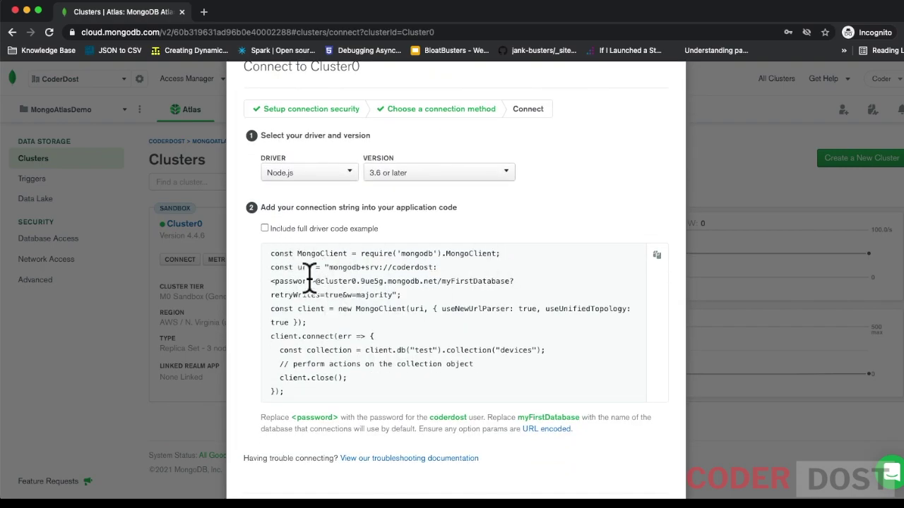
pyautogui.click(268, 230)
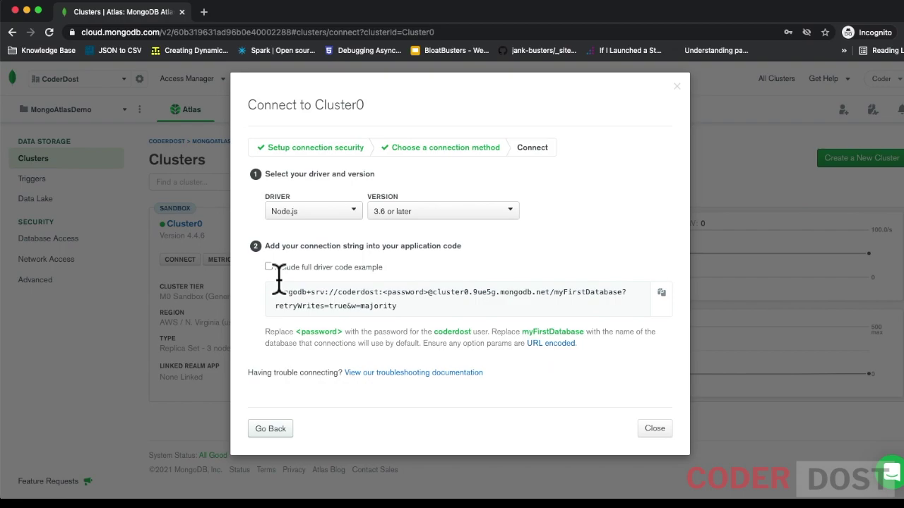
pyautogui.click(276, 268)
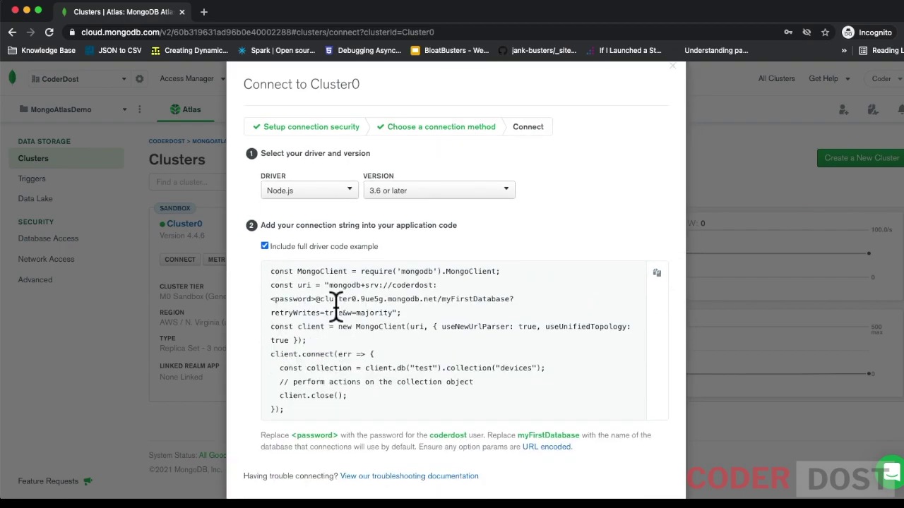
pyautogui.moveTo(401, 313); pyautogui.dragTo(273, 297)
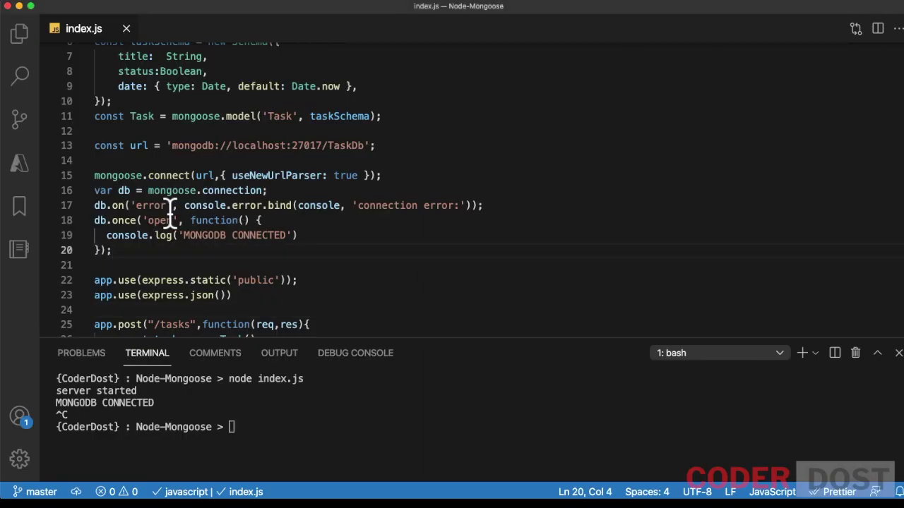
# Step: Paste the Atlas mongodb+srv string below the localhost url line and delete the old line
pyautogui.click(22, 53)
pyautogui.scroll(3, 374, 281)
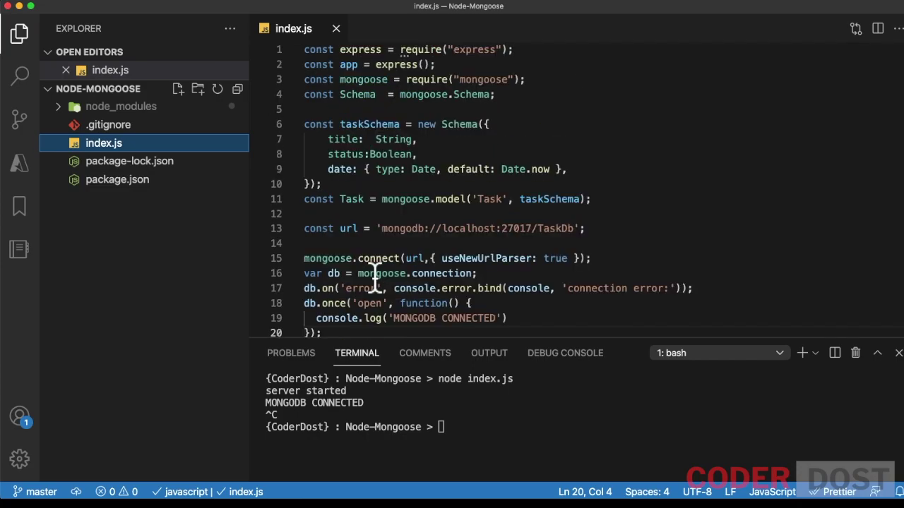
pyautogui.scroll(-1, 390, 243)
pyautogui.moveTo(562, 187); pyautogui.dragTo(382, 186)
pyautogui.click(436, 247)
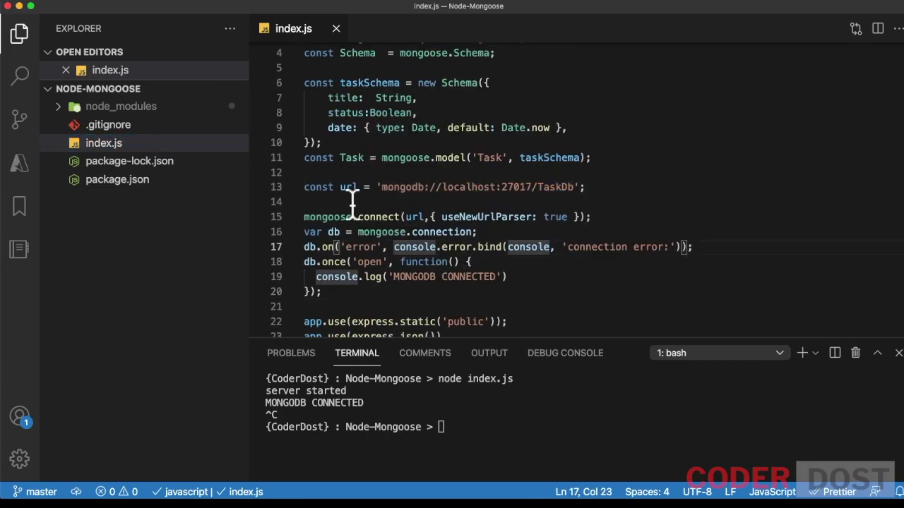
pyautogui.scroll(1, 484, 244)
pyautogui.tripleClick(541, 230)
pyautogui.click(599, 230)
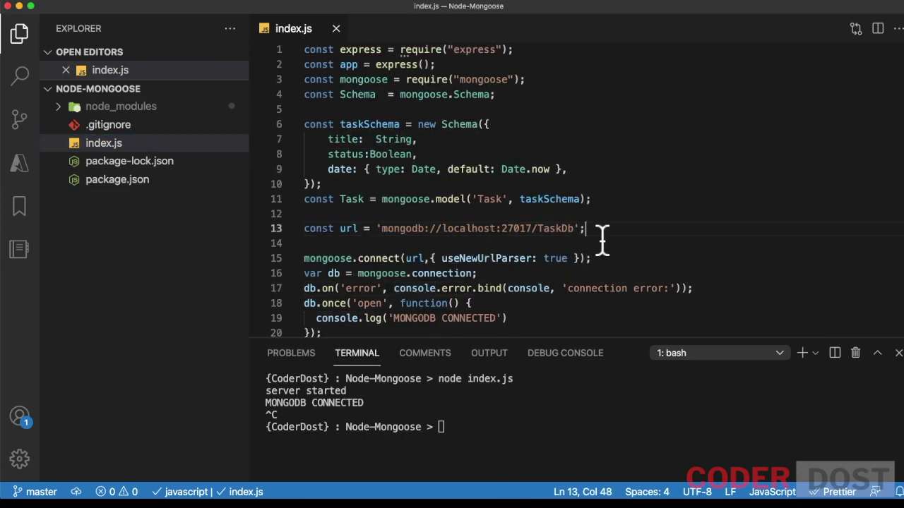
pyautogui.press('Return')
pyautogui.hotkey('ctrl', 'v')
pyautogui.hscroll(-5, 520, 306)
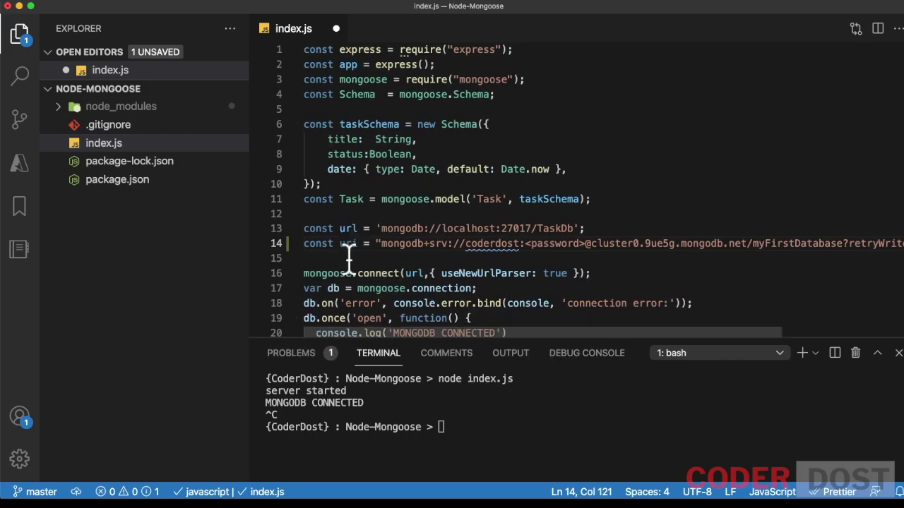
pyautogui.tripleClick(332, 233)
pyautogui.press('BackSpace')
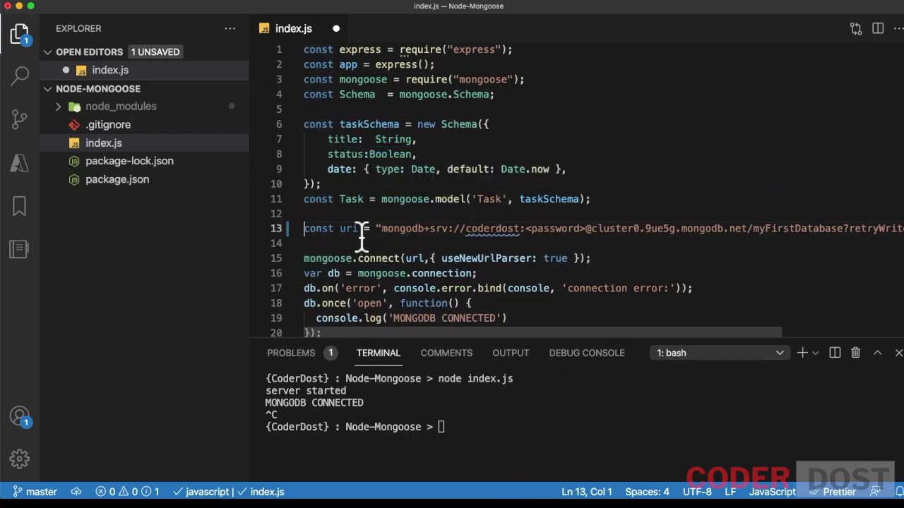
# Step: Move the Atlas url line up to line 5 and save index.js
pyautogui.click(21, 34)
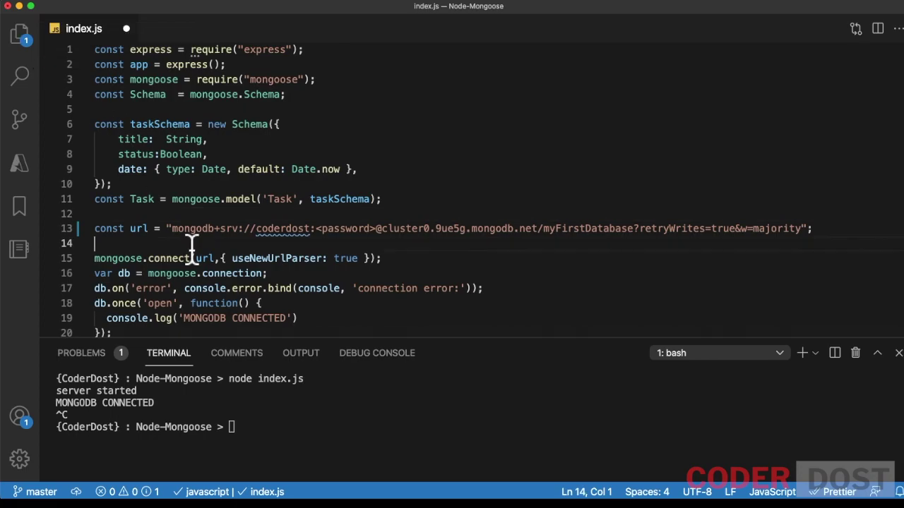
pyautogui.doubleClick(339, 229)
pyautogui.tripleClick(339, 229)
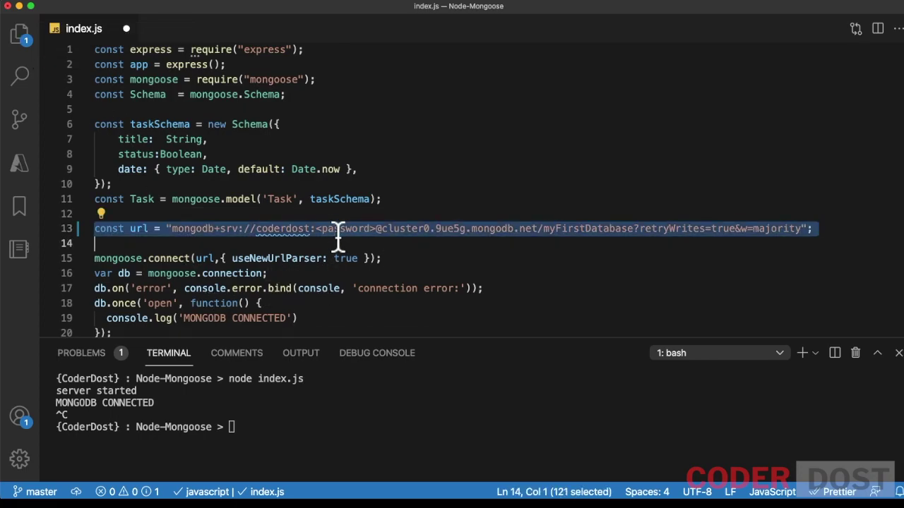
pyautogui.hotkey('ctrl', 'x')
pyautogui.click(137, 110)
pyautogui.hotkey('ctrl', 'v')
pyautogui.hotkey('ctrl', 's')
pyautogui.doubleClick(358, 111)
# Step: Change the url's database name to TaskDB, fill in the account password, and save
pyautogui.click(355, 199)
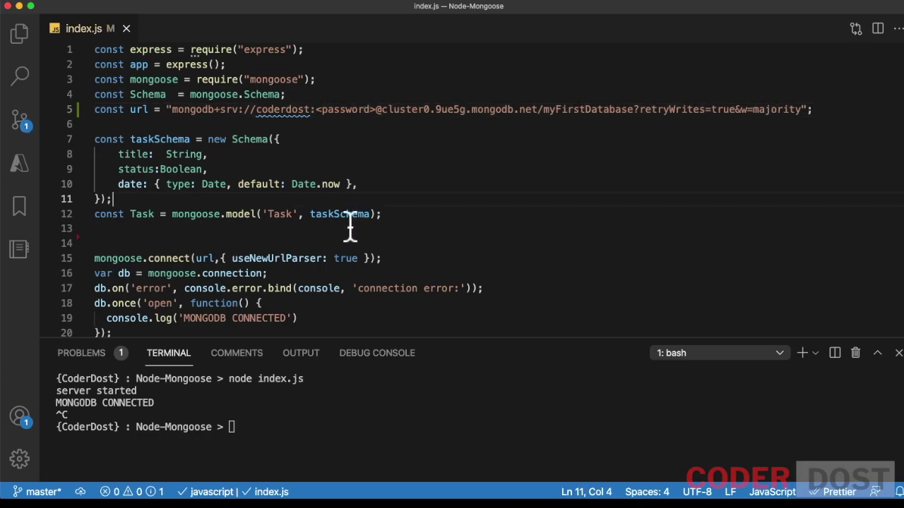
pyautogui.click(374, 111)
pyautogui.doubleClick(592, 111)
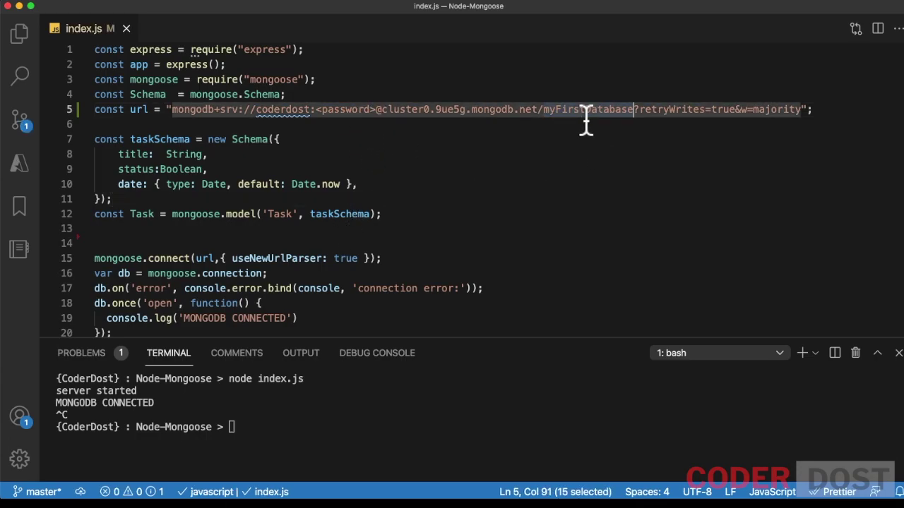
pyautogui.write('TaskDB')
pyautogui.press('Down')
pyautogui.press('Down')
pyautogui.press('Down')
pyautogui.moveTo(380, 111); pyautogui.dragTo(317, 111)
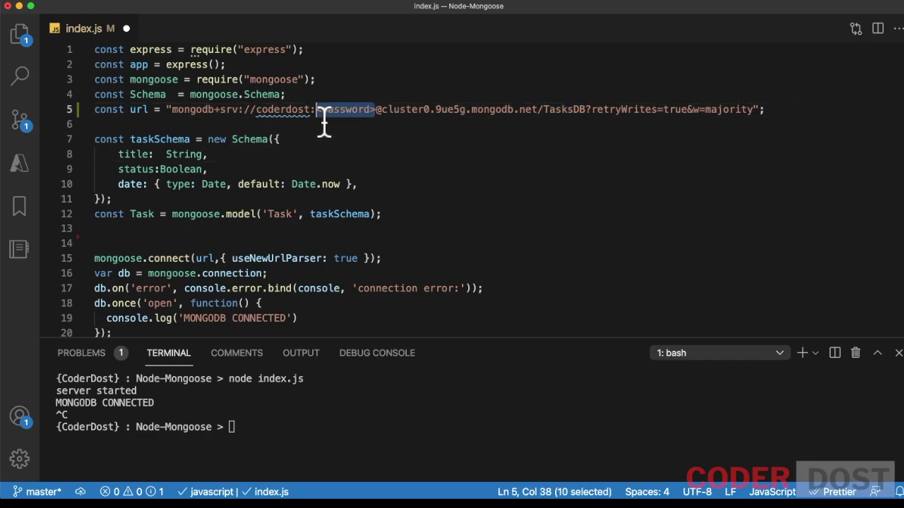
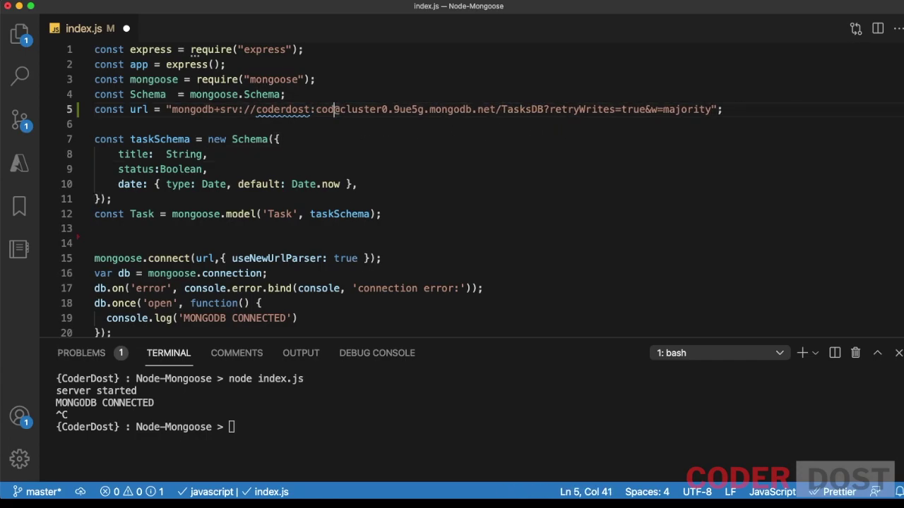
pyautogui.hotkey('ctrl', 's')
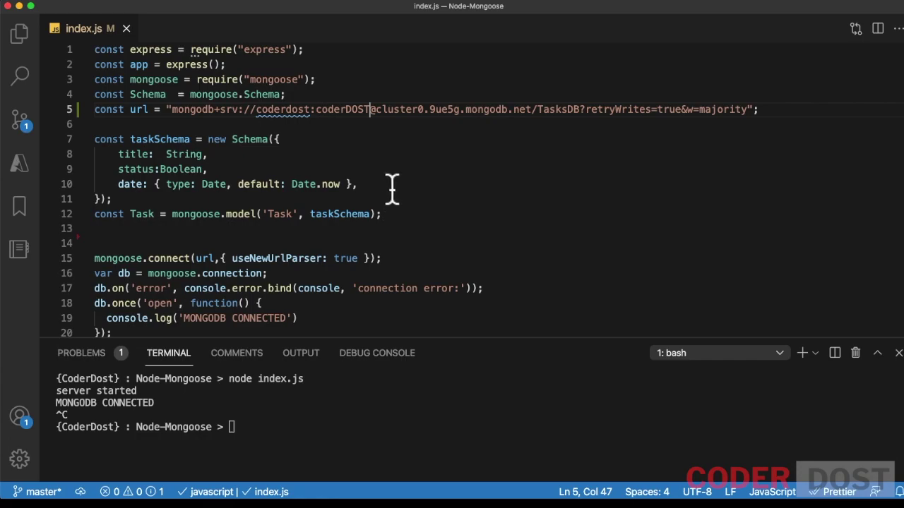
# Step: Add useUnifiedTopology: true to the mongoose.connect options and save
pyautogui.scroll(-1, 279, 227)
pyautogui.doubleClick(282, 217)
pyautogui.click(360, 217)
pyautogui.write(', u')
pyautogui.click(441, 289)
pyautogui.write(':')
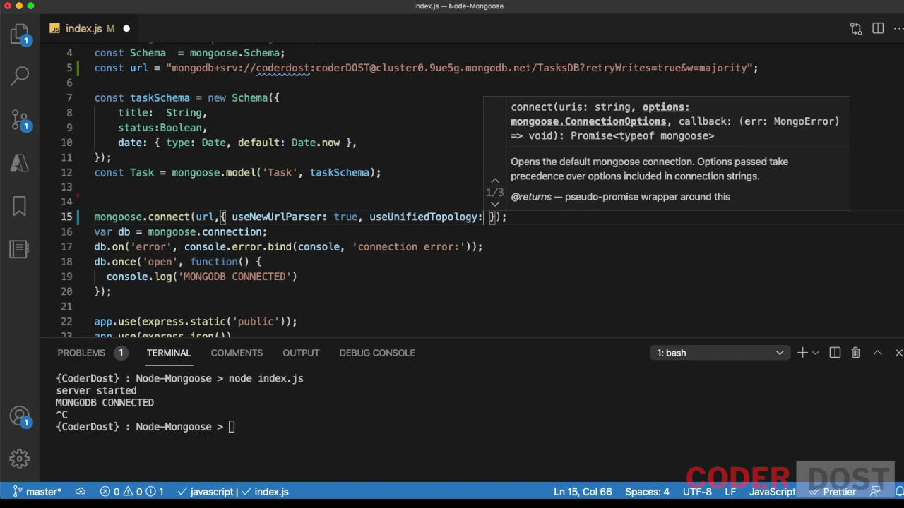
pyautogui.write(' true')
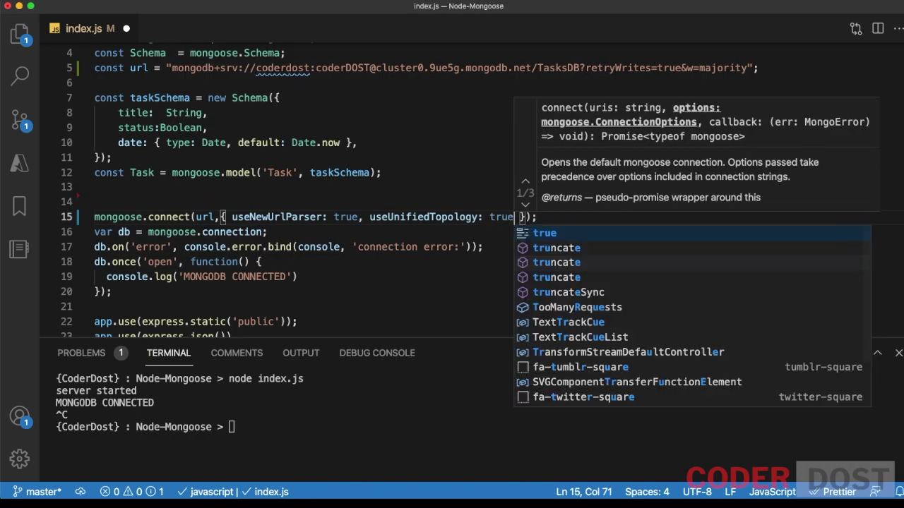
pyautogui.click(466, 306)
pyautogui.hotkey('ctrl', 's')
# Step: Confirm the rerun server prints MONGODB CONNECTED in the terminal
pyautogui.click(500, 219)
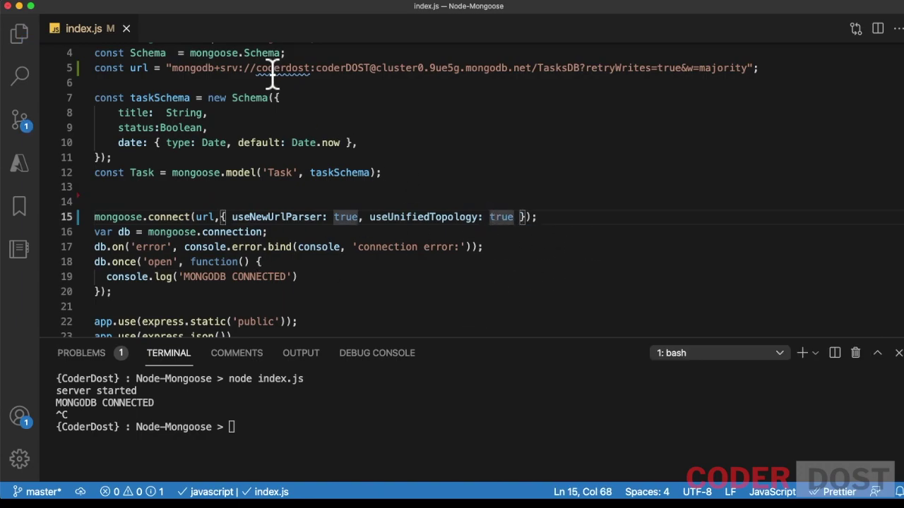
pyautogui.click(361, 235)
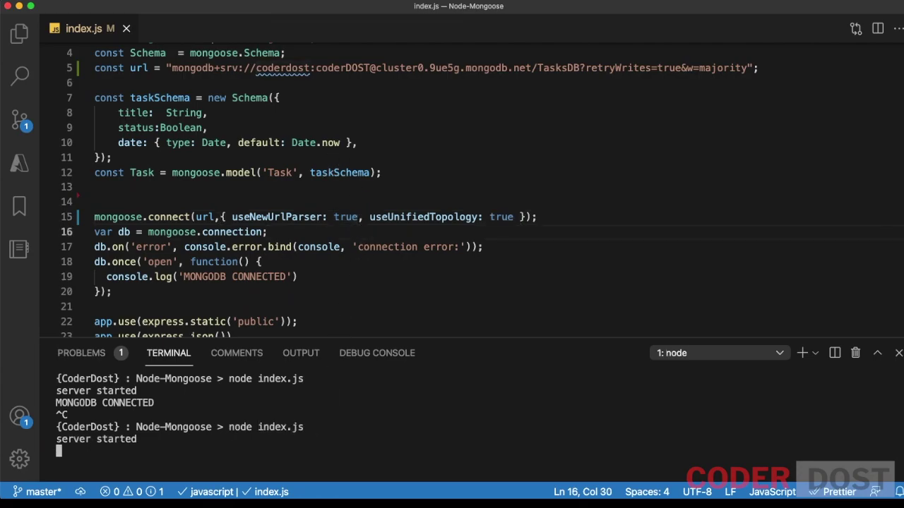
pyautogui.tripleClick(78, 455)
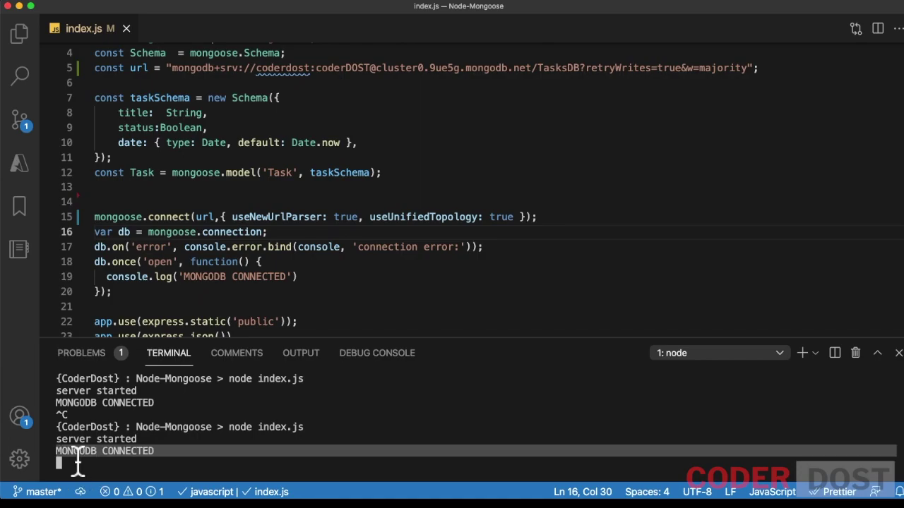
pyautogui.click(346, 307)
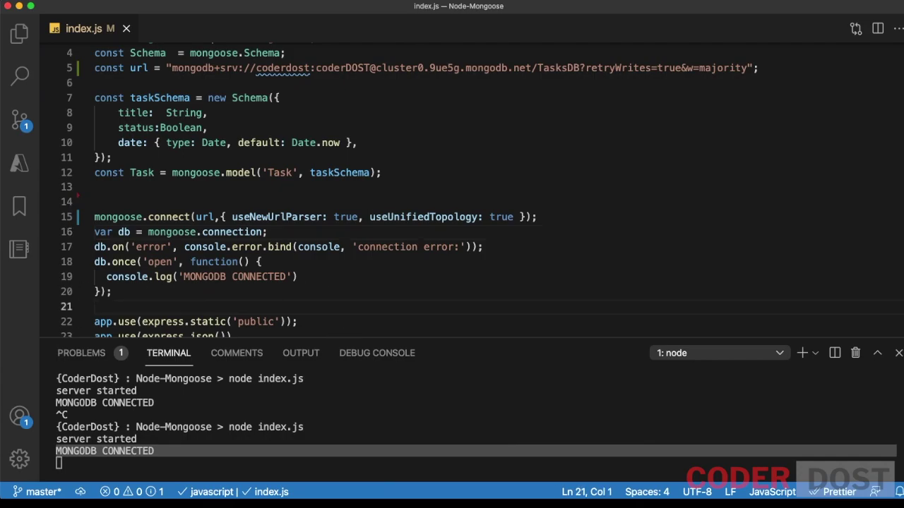
pyautogui.press('super+Tab')
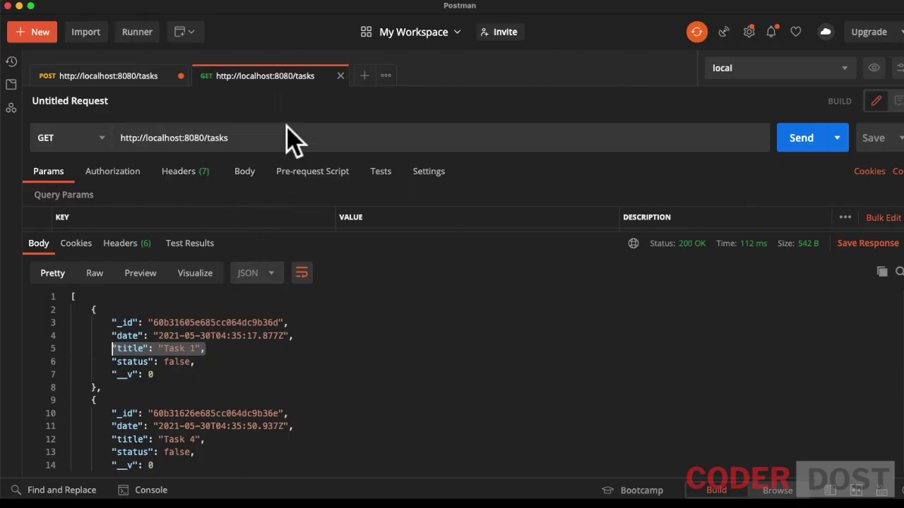
# Step: Send GET /tasks to confirm the task list is empty
pyautogui.tripleClick(196, 142)
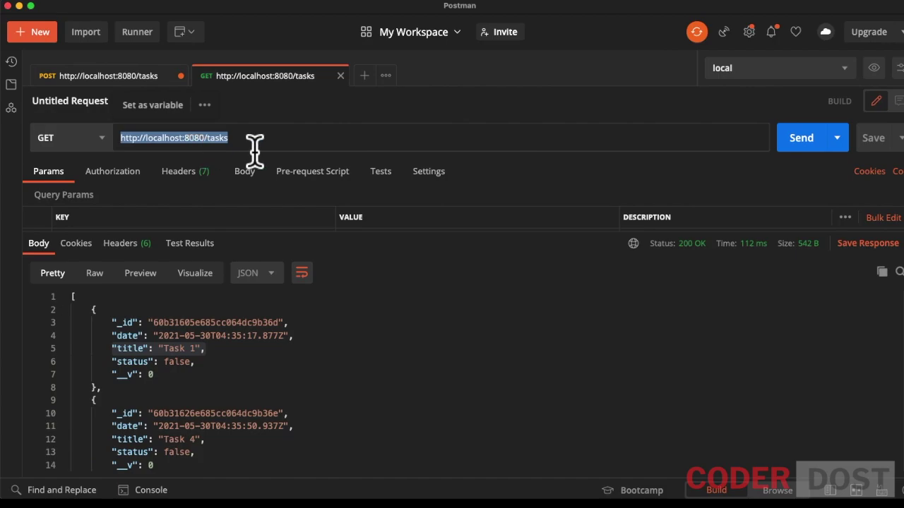
pyautogui.click(139, 78)
pyautogui.click(246, 77)
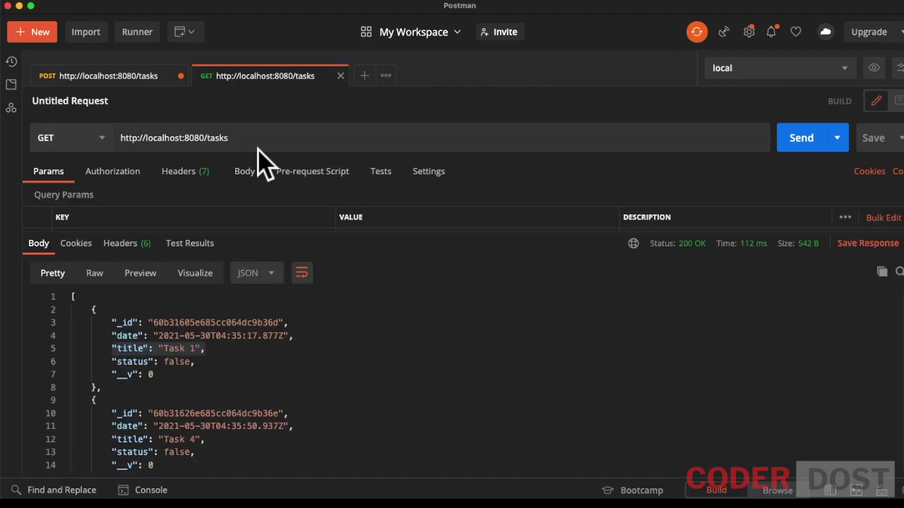
pyautogui.click(252, 138)
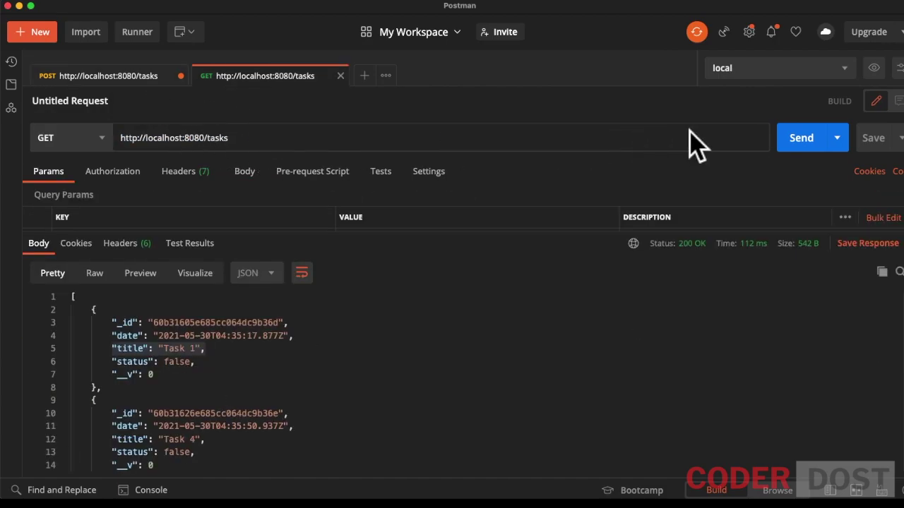
pyautogui.click(812, 149)
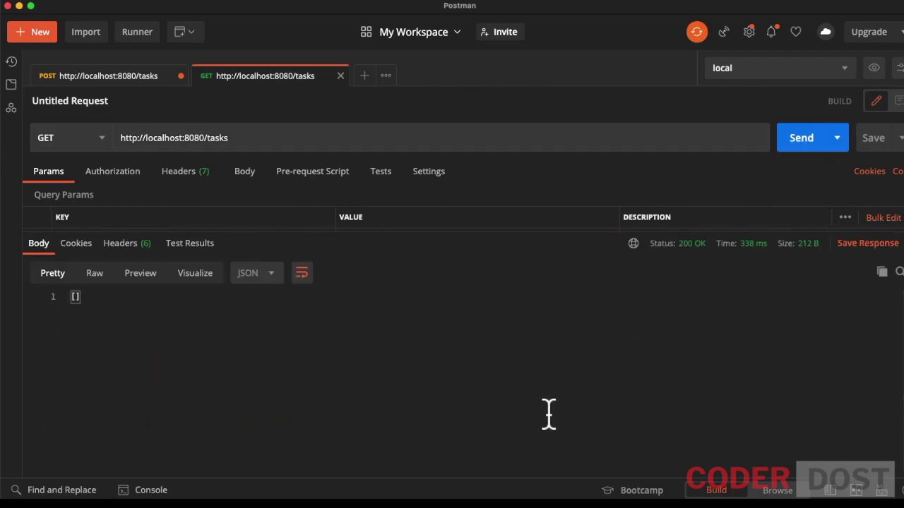
# Step: Send the POST /tasks request creating 'Task 1 for Atlas' with status false
pyautogui.click(120, 76)
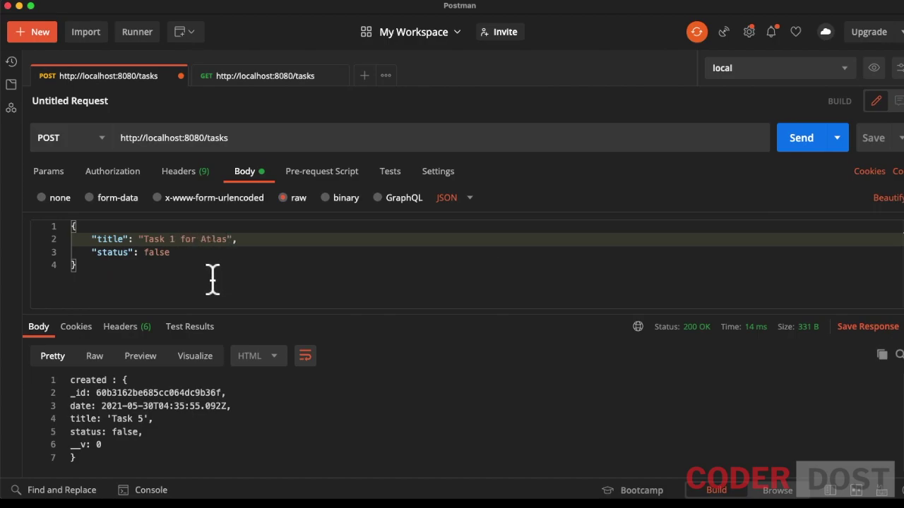
pyautogui.doubleClick(161, 255)
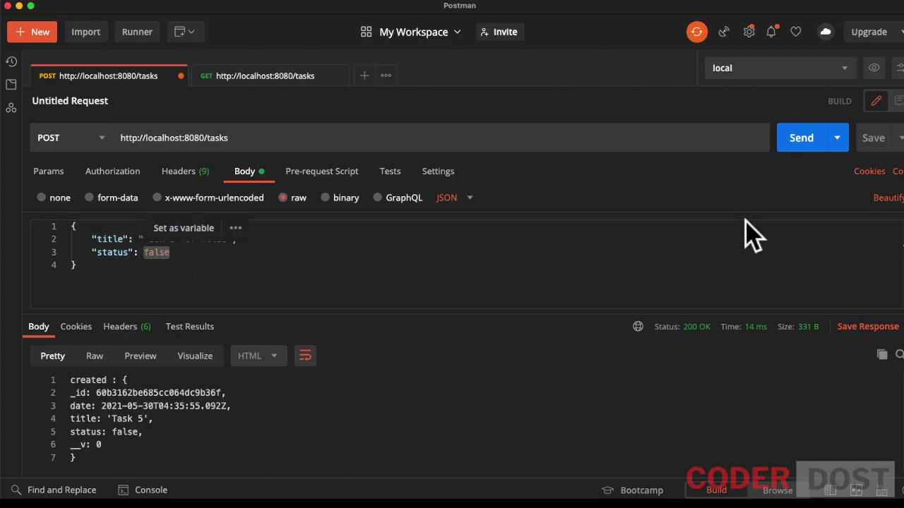
pyautogui.click(799, 161)
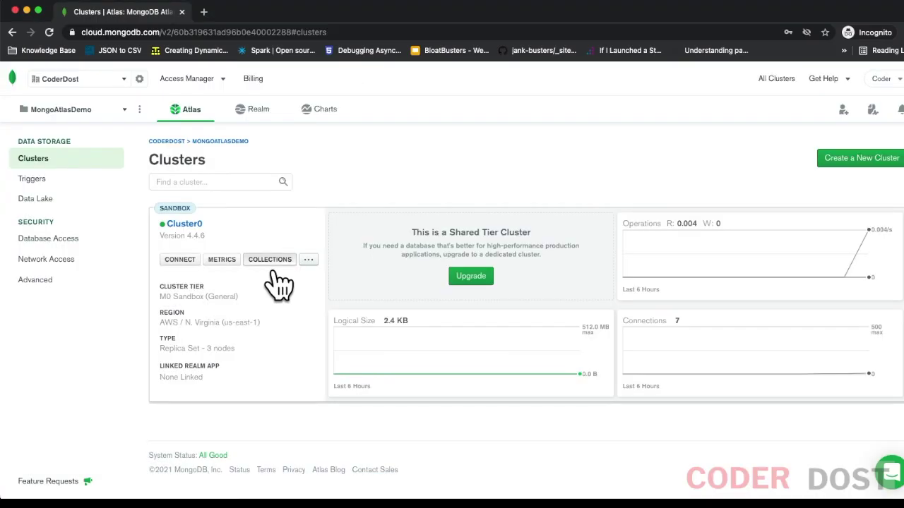
# Step: Edit the task document in Cluster0's collections so its title reads 'Task 1 for MONGODB ATLAS'
pyautogui.click(276, 228)
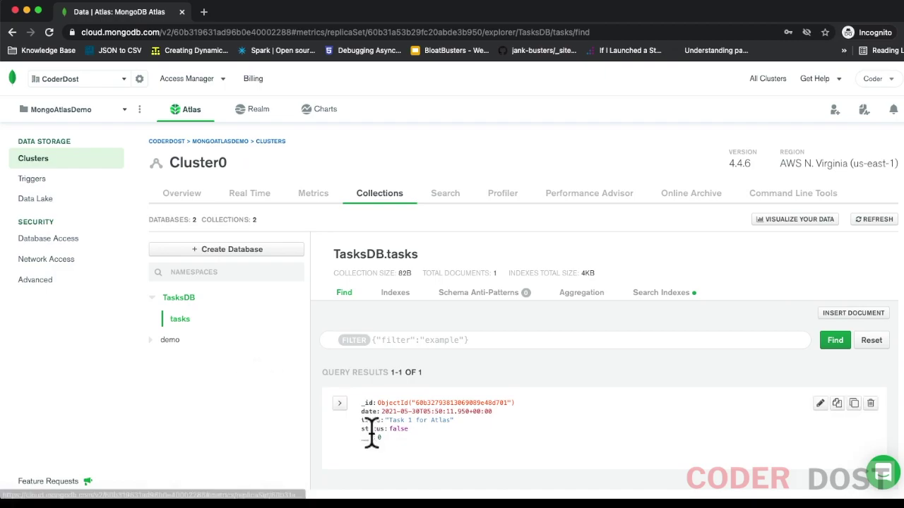
pyautogui.scroll(-2, 363, 433)
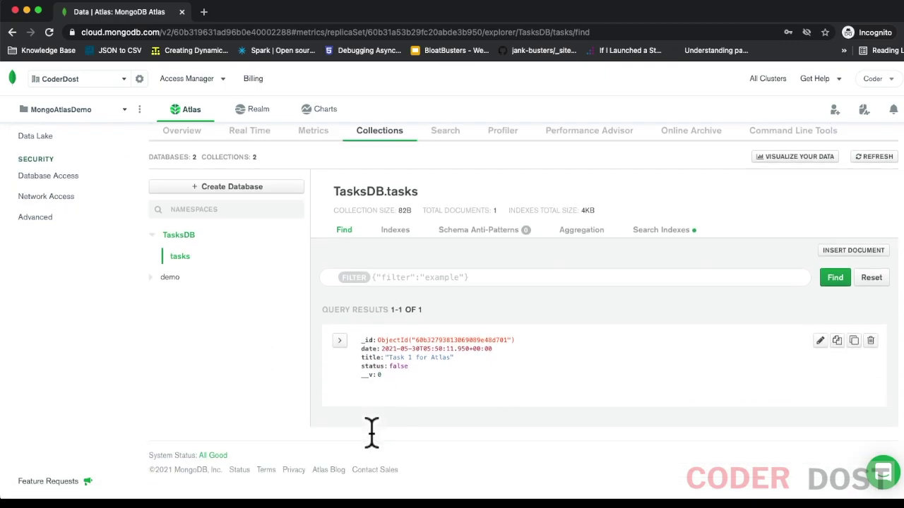
pyautogui.doubleClick(407, 361)
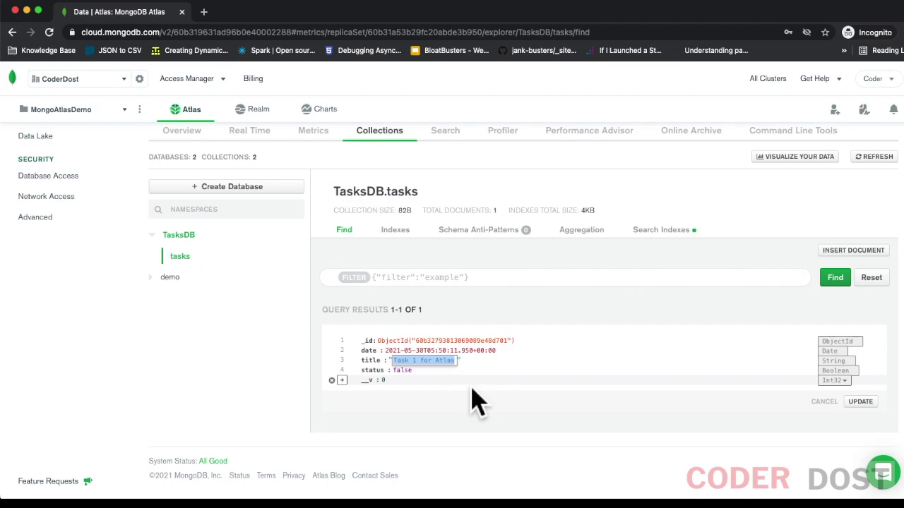
pyautogui.doubleClick(445, 361)
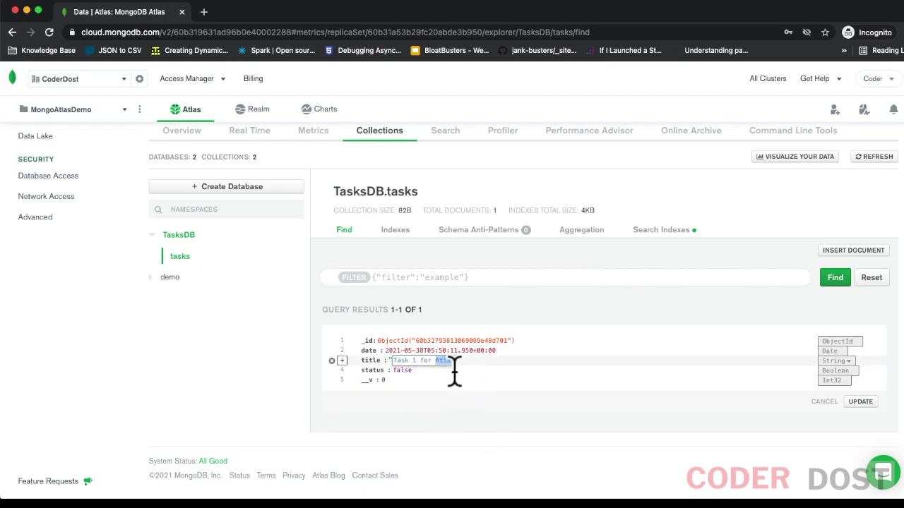
pyautogui.write('MONGODB ATLAS')
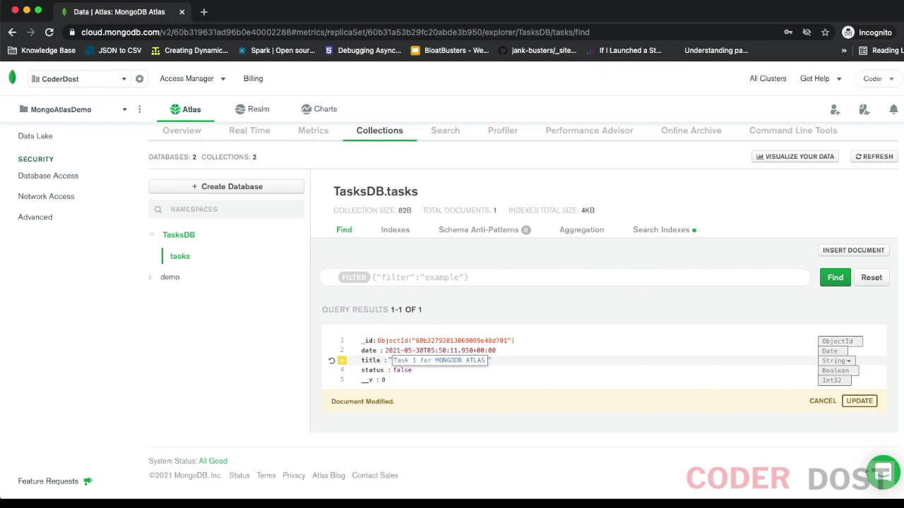
pyautogui.click(860, 401)
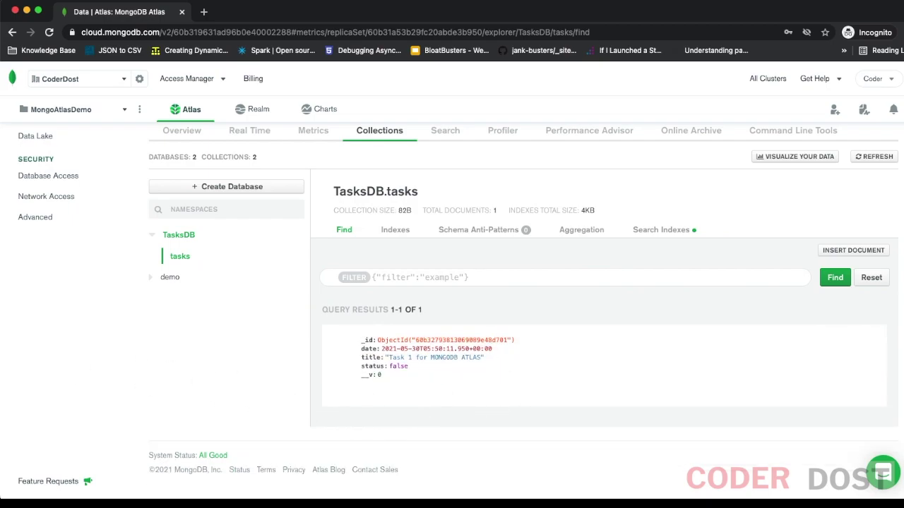
pyautogui.press('super+Tab')
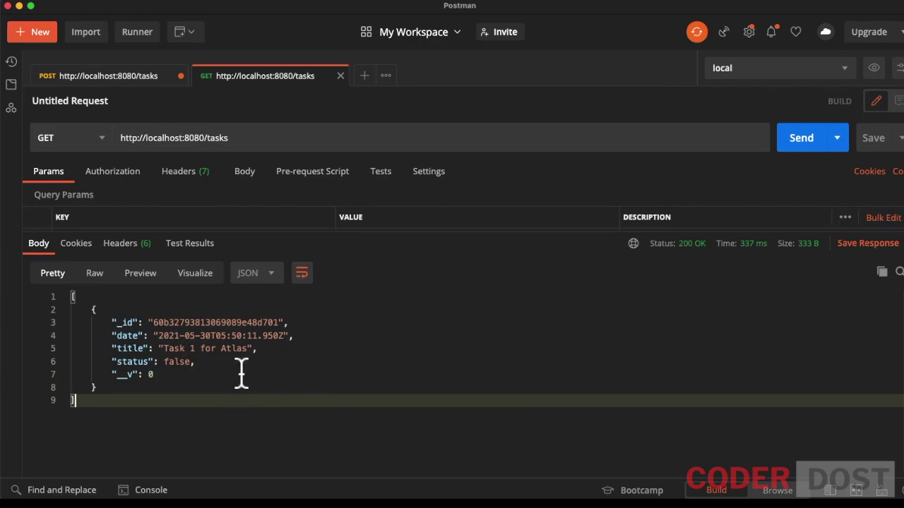
# Step: Resend GET /tasks and check the response title reads 'Task 1 for MONGODB ATLAS'
pyautogui.tripleClick(240, 350)
pyautogui.click(796, 142)
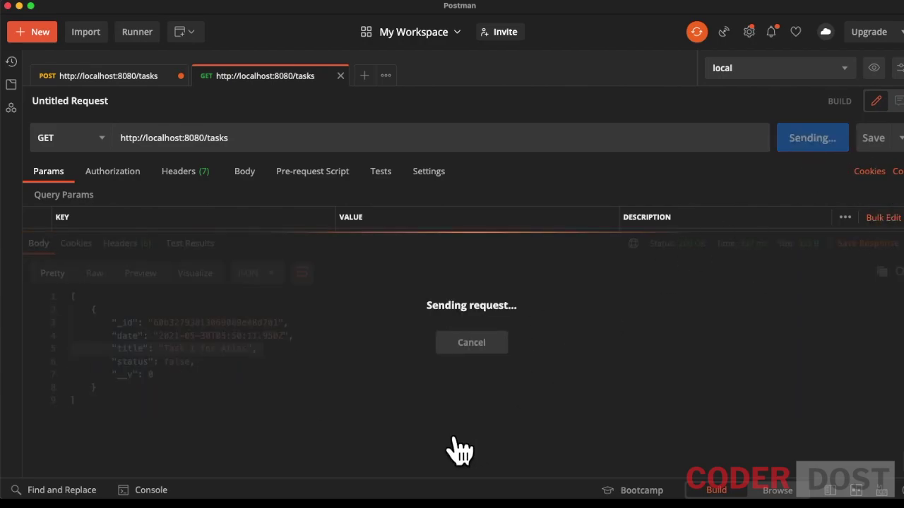
pyautogui.tripleClick(204, 356)
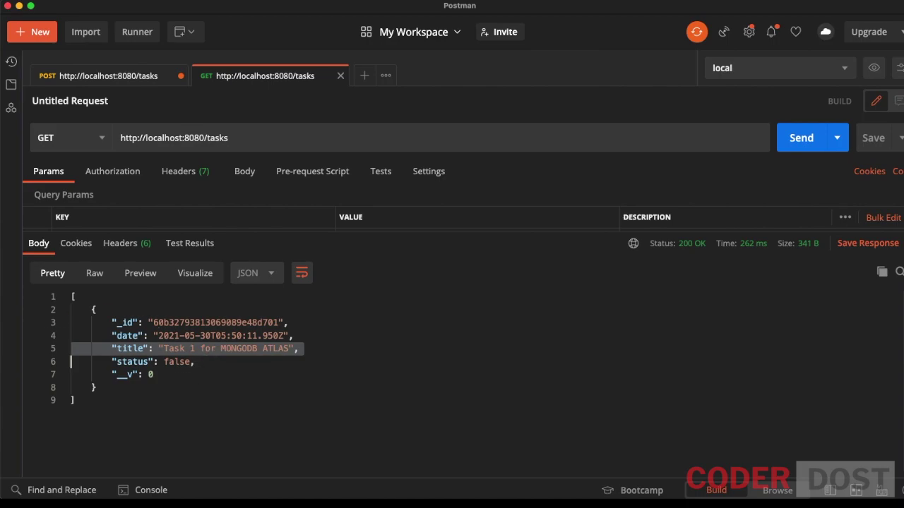
pyautogui.press('super+Tab')
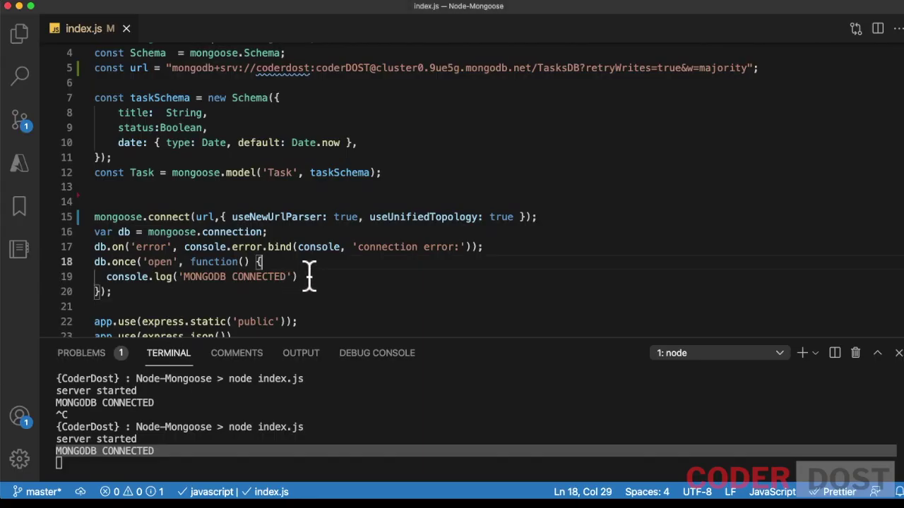
# Step: Shrink the terminal panel, scroll index.js to the top, and select the line 5 connection URL
pyautogui.moveTo(360, 353); pyautogui.dragTo(339, 413)
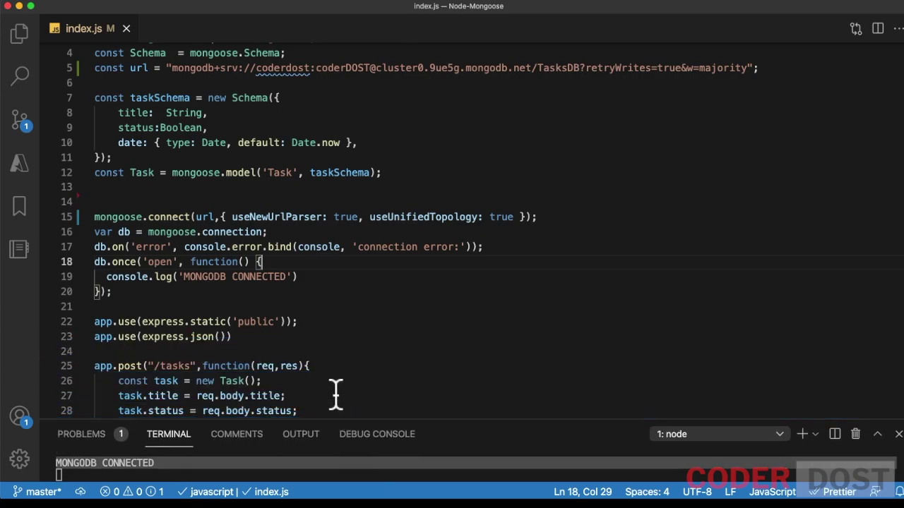
pyautogui.scroll(2, 333, 344)
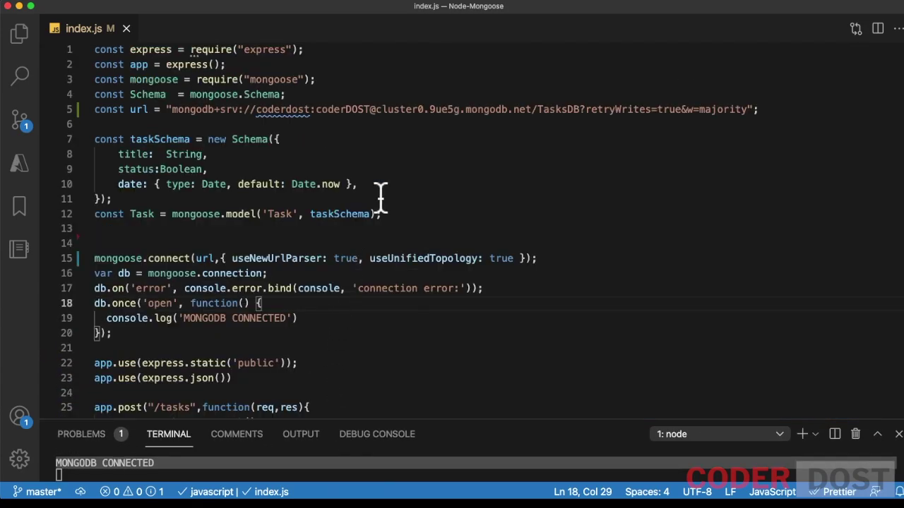
pyautogui.tripleClick(433, 112)
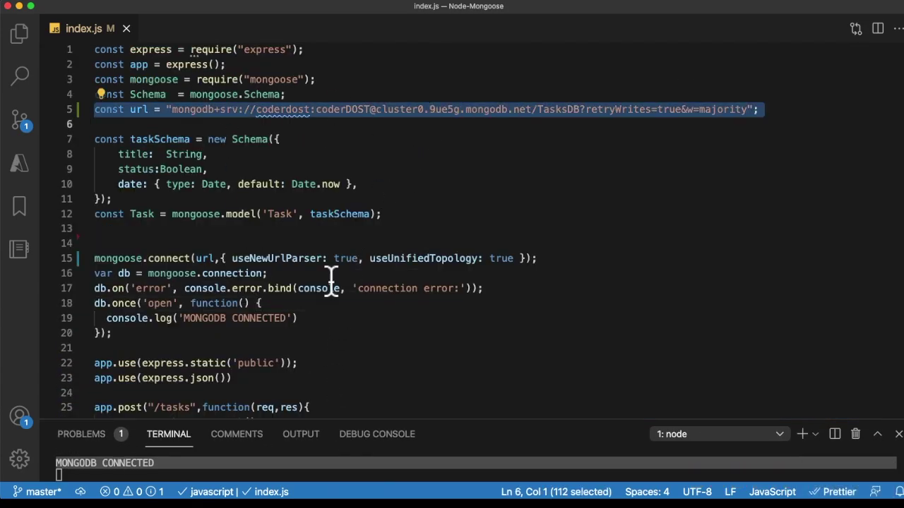